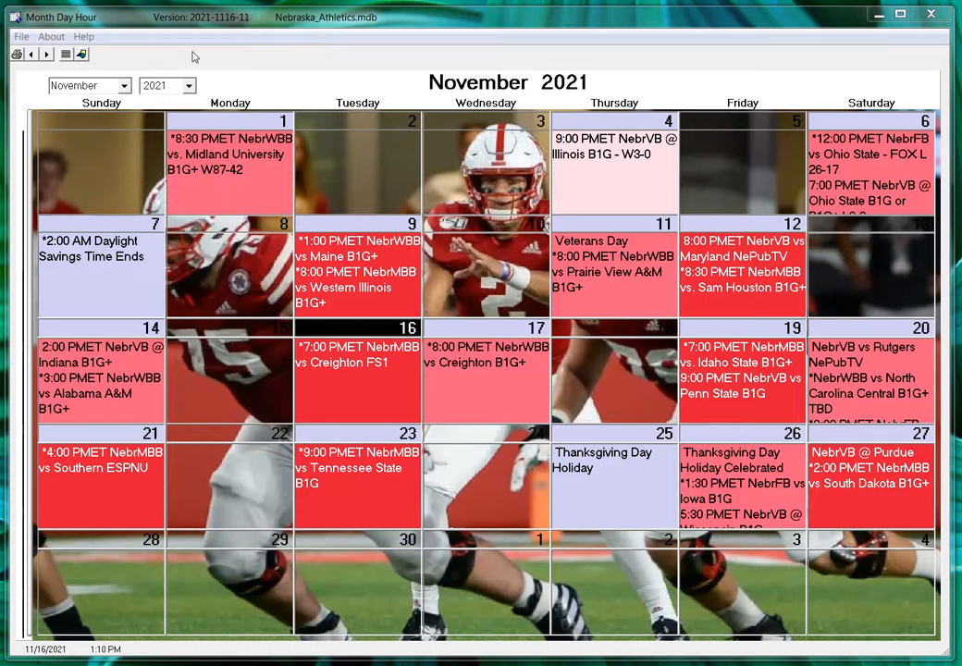
Step: Open the File menu while the Nebraska_Athletics calendar is displayed
{"action": "left_click", "coordinate": [21, 37]}
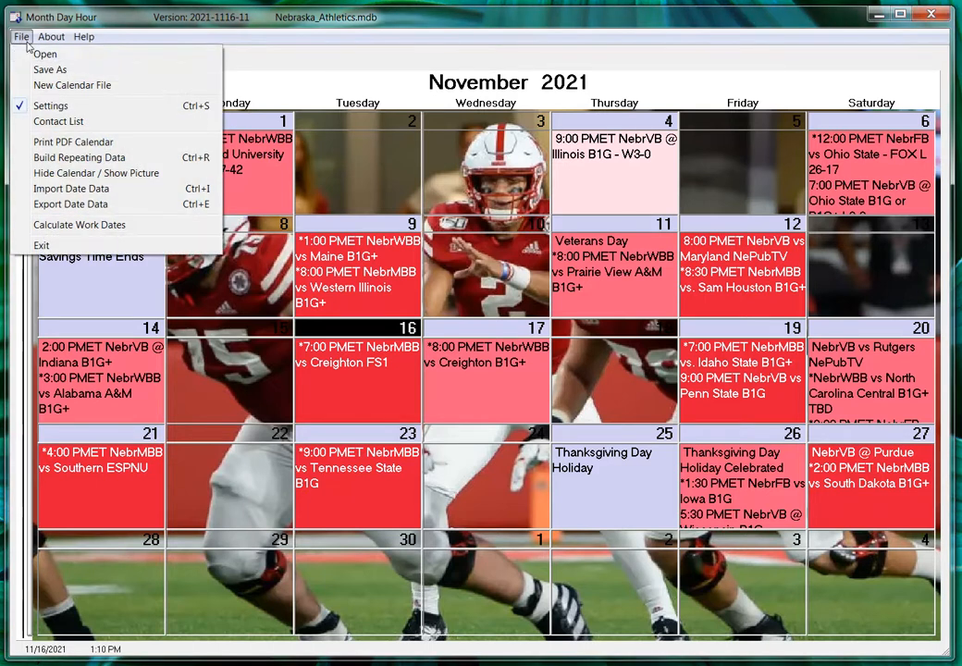
Step: Create a new calendar file named NewCalendar.mdb
{"action": "left_click", "coordinate": [63, 85]}
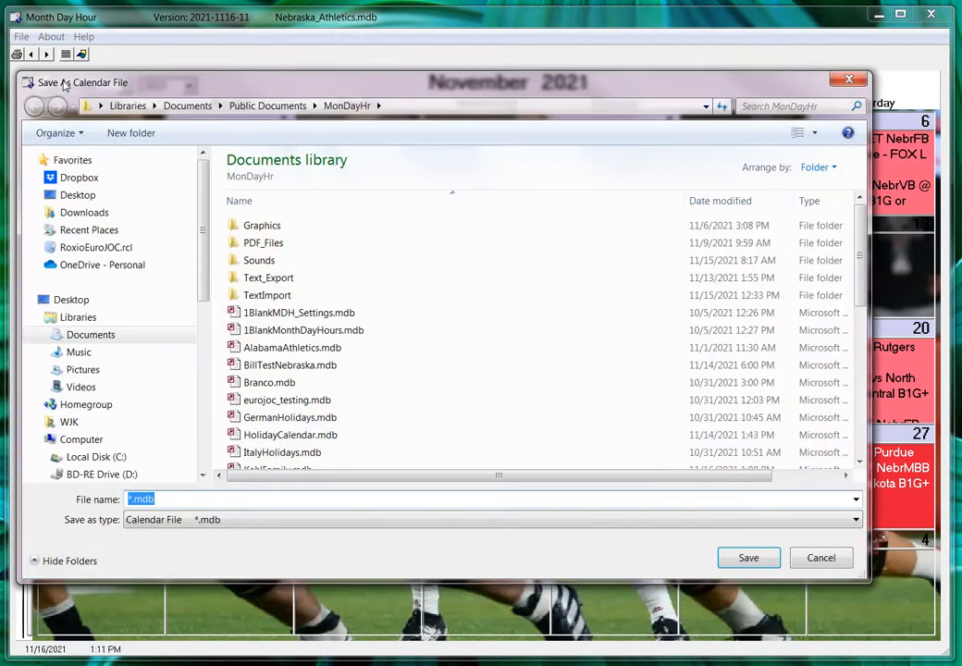
{"action": "type", "text": "NewCalendar"}
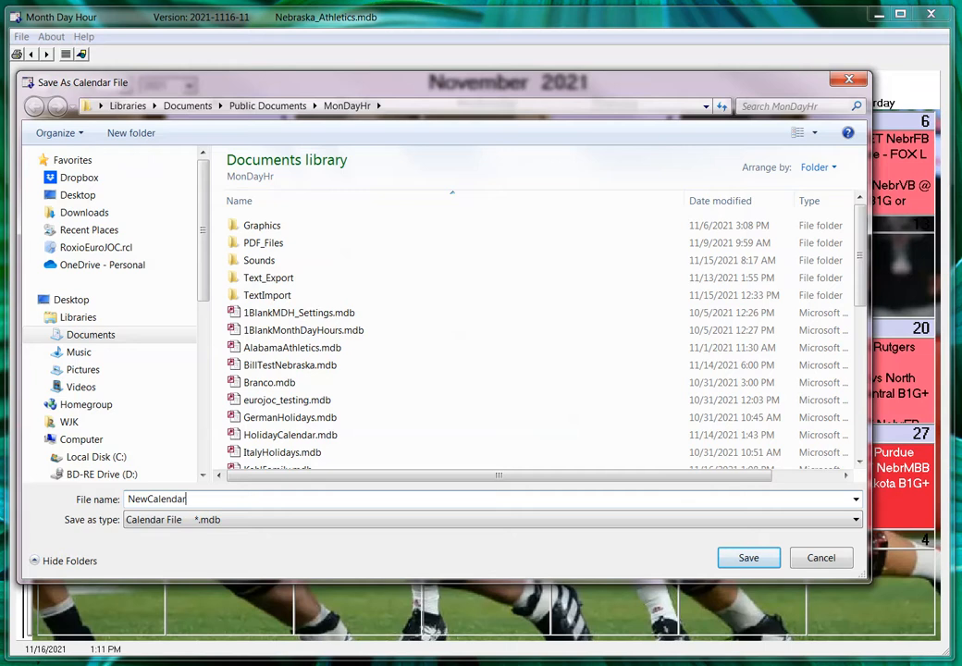
{"action": "key", "text": "Return"}
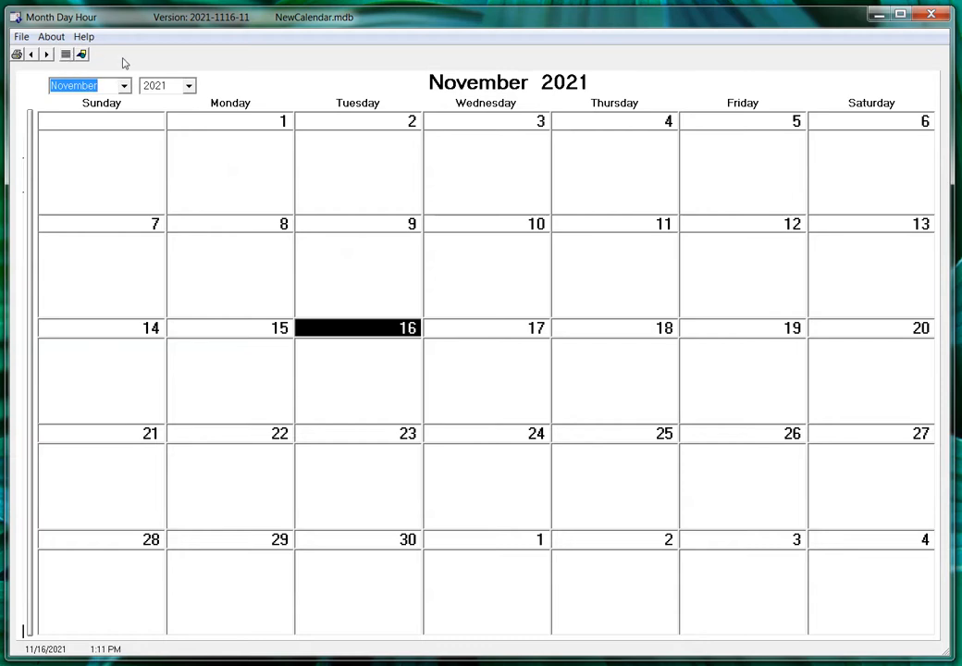
Step: In the date data grid, add a row dated 11/16/2021 with the text 'New Date Event'
{"action": "left_click", "coordinate": [66, 55]}
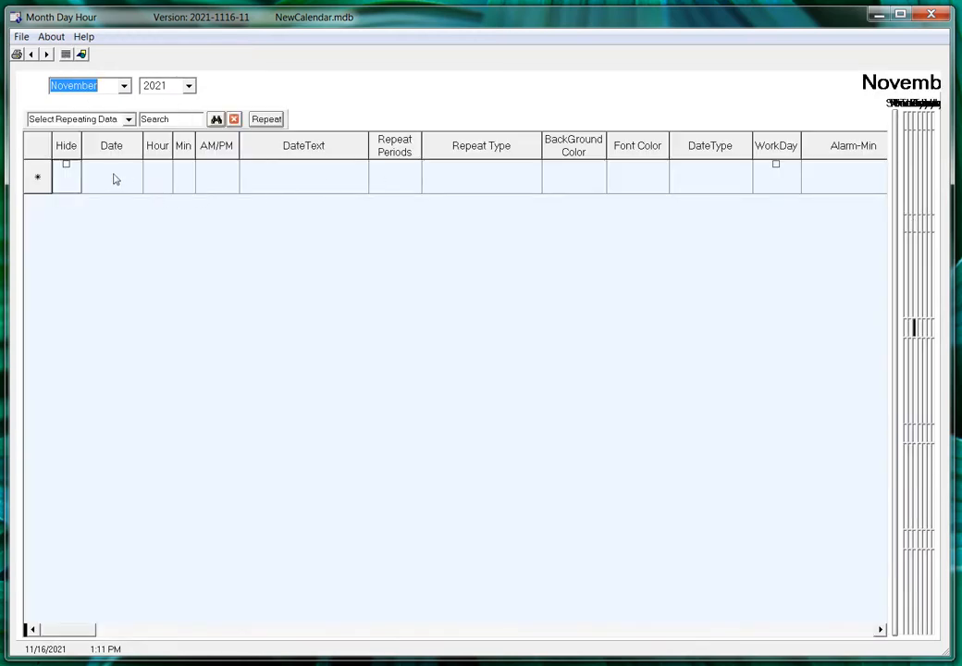
{"action": "left_click", "coordinate": [117, 176]}
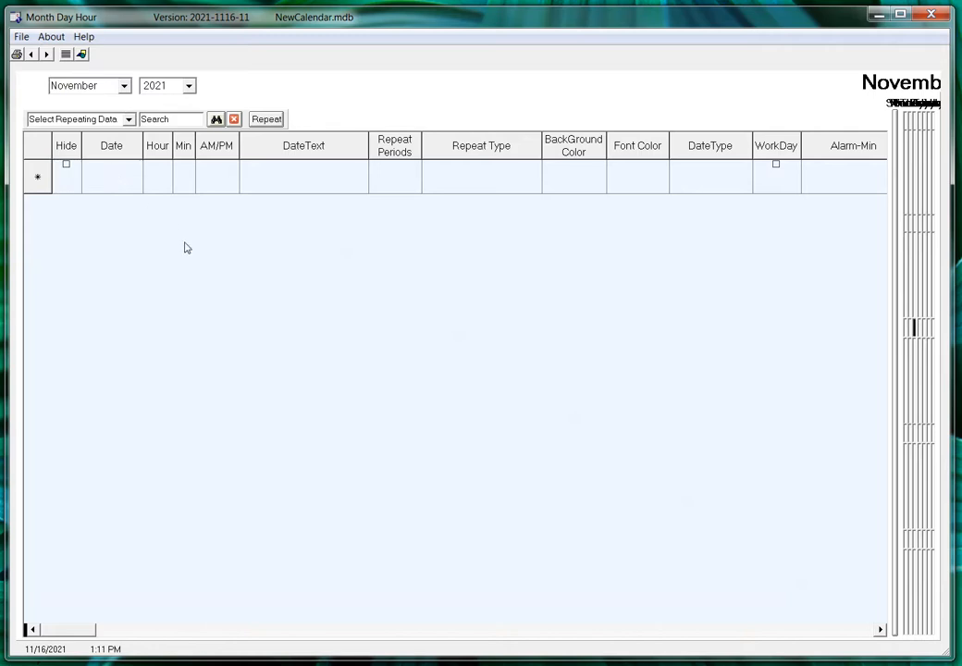
{"action": "type", "text": "11/16/2021"}
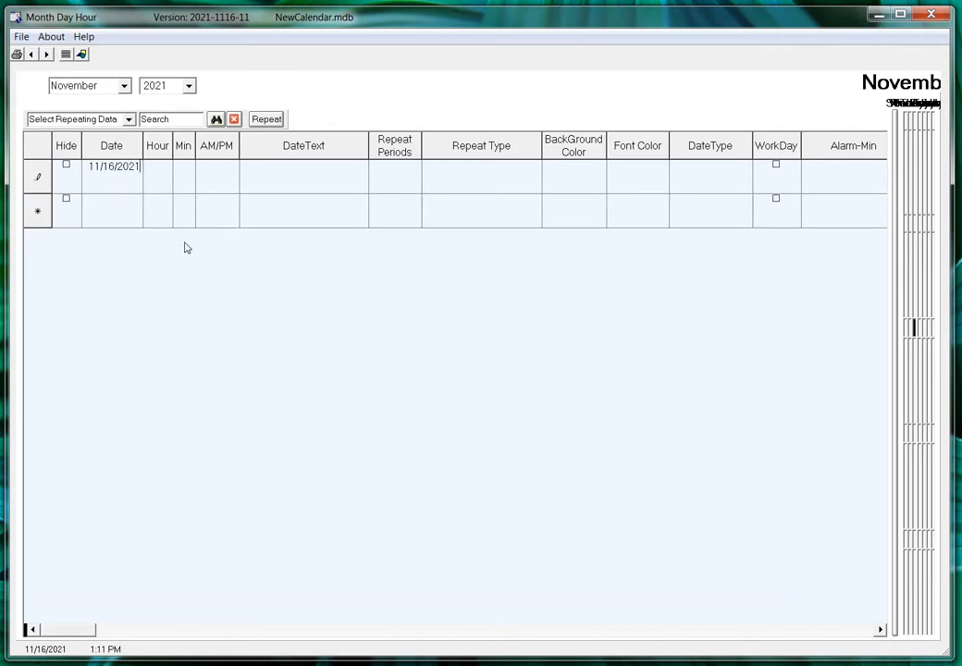
{"action": "key", "text": "Return"}
{"action": "left_click", "coordinate": [269, 175]}
{"action": "type", "text": "New Date Event"}
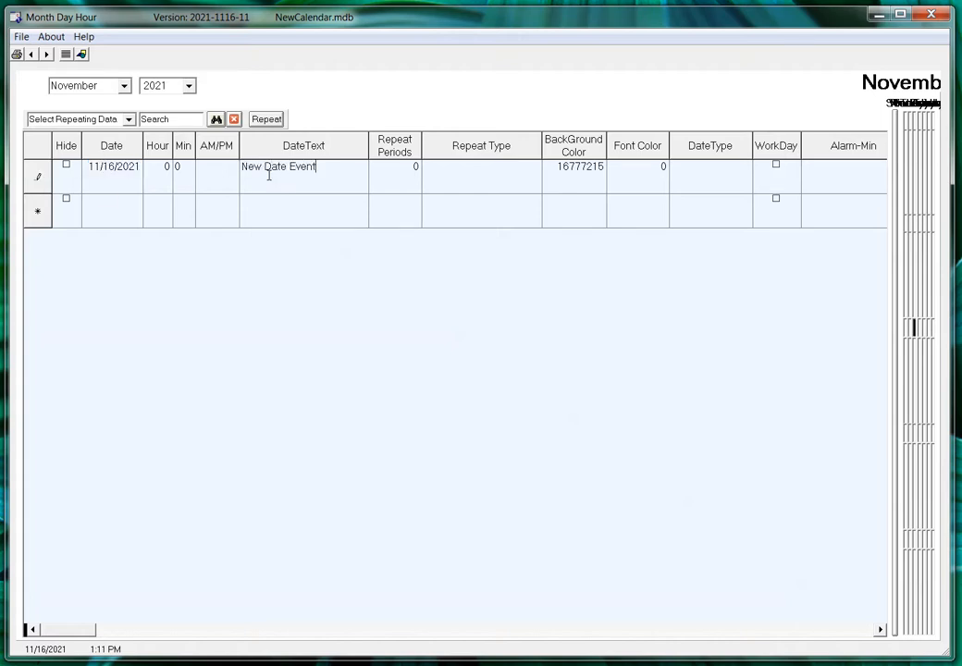
{"action": "key", "text": "Return"}
Step: Set the event's background to light grey with Lum 218 and return to the month view
{"action": "left_click", "coordinate": [585, 167]}
{"action": "double_click", "coordinate": [584, 166]}
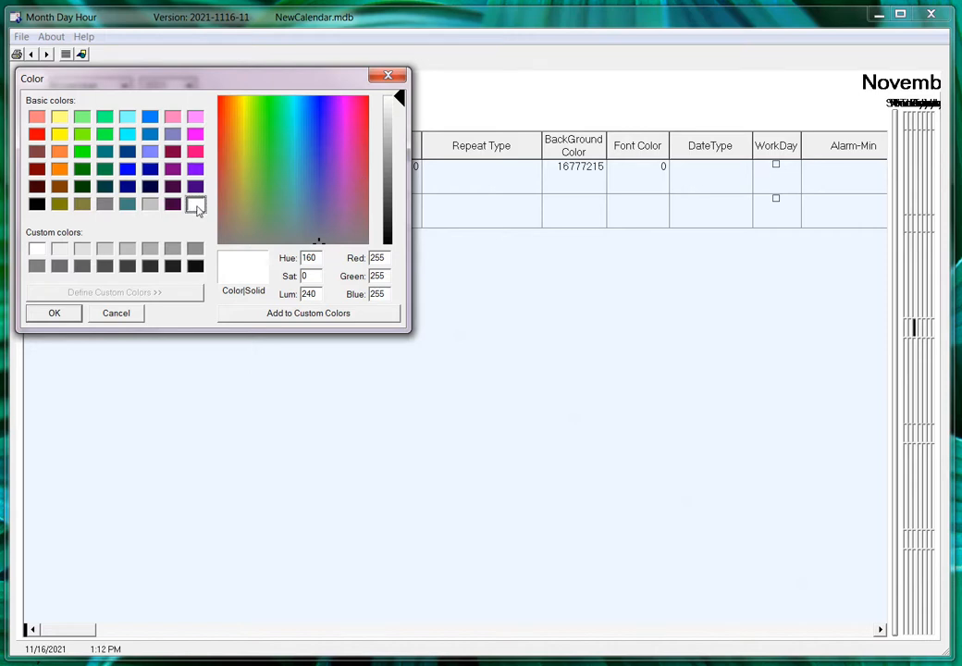
{"action": "left_click", "coordinate": [151, 205]}
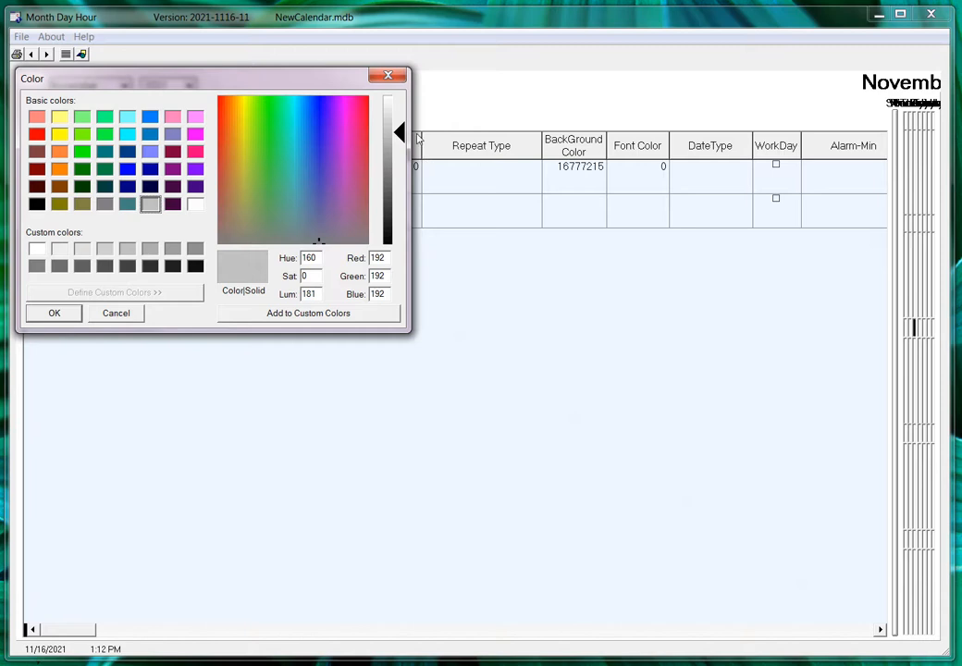
{"action": "left_click_drag", "start_coordinate": [400, 132], "coordinate": [397, 109]}
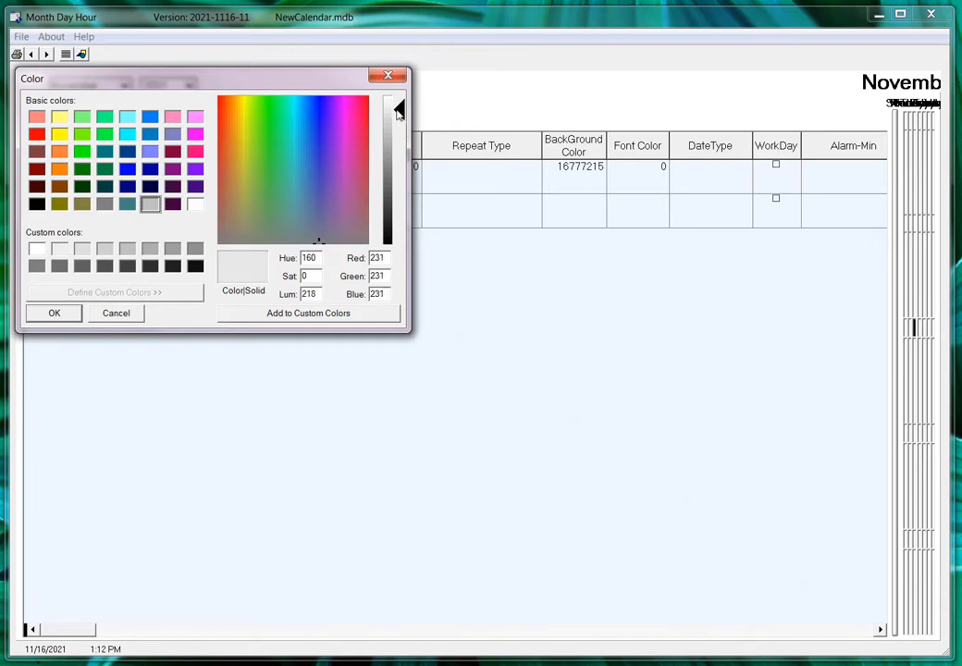
{"action": "left_click", "coordinate": [55, 315]}
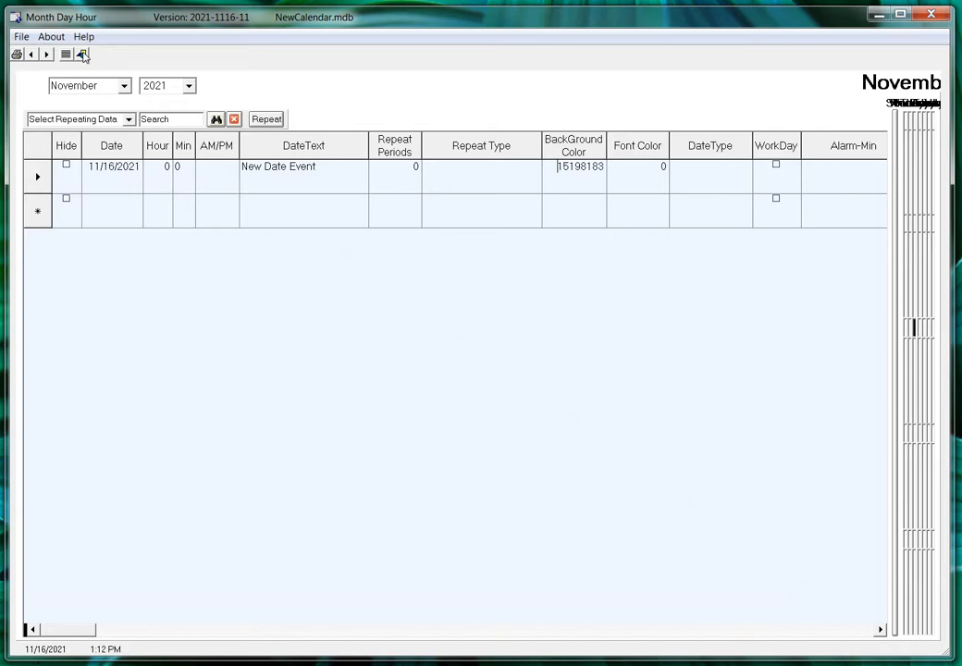
{"action": "left_click", "coordinate": [82, 55]}
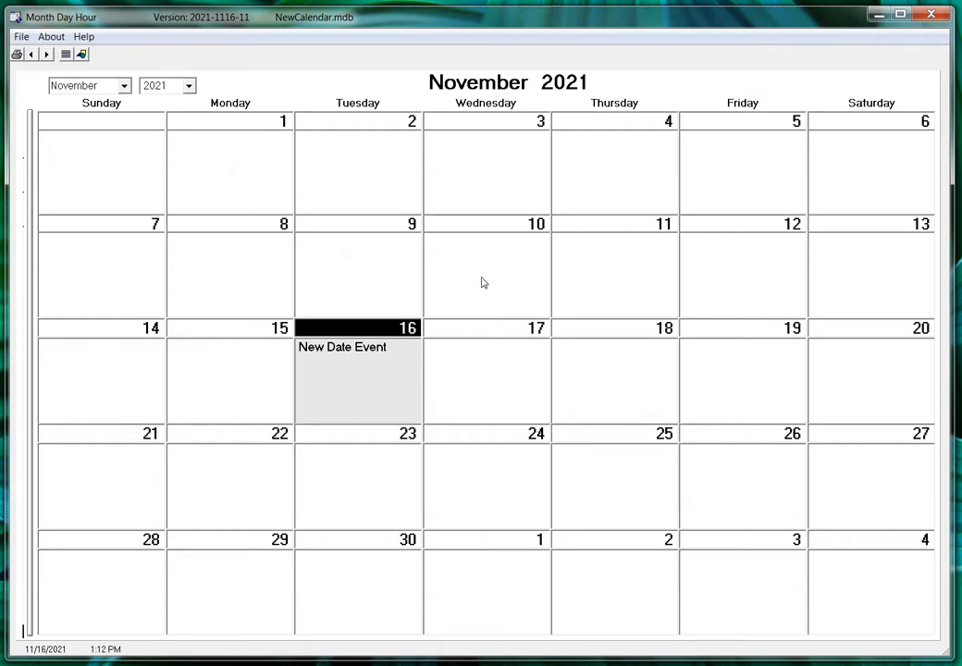
Step: Open the File menu over the November 2021 calendar
{"action": "left_click", "coordinate": [21, 37]}
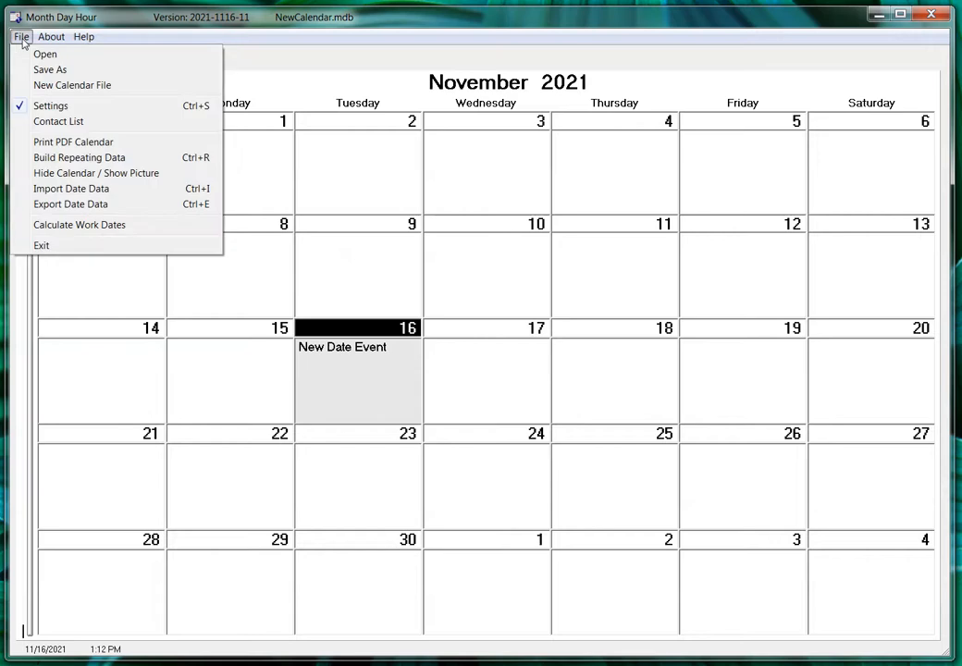
Step: Open Settings and browse for a background image in the Graphics folder
{"action": "left_click", "coordinate": [61, 108]}
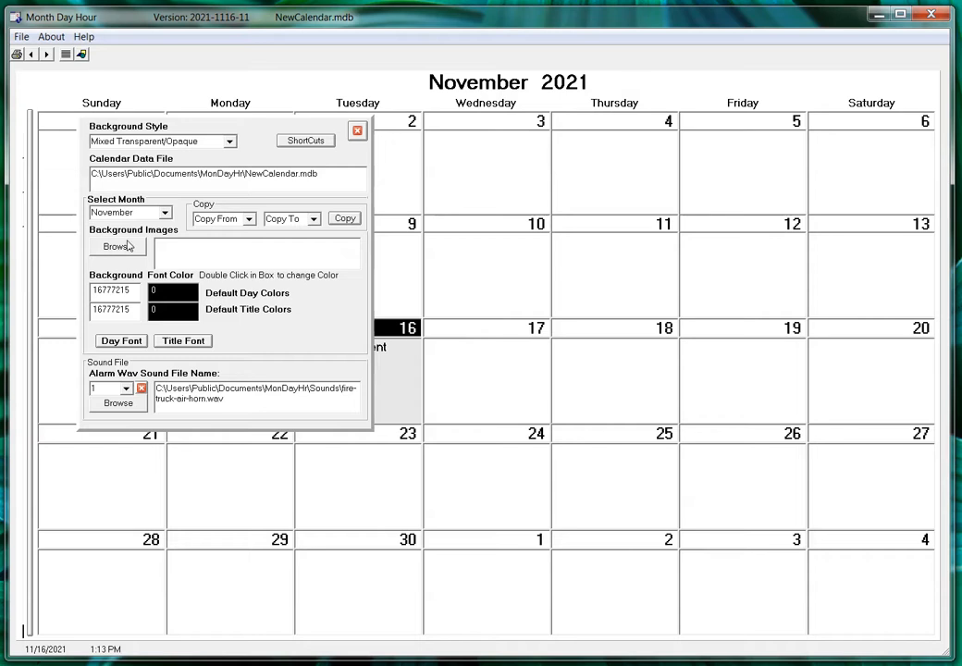
{"action": "left_click", "coordinate": [132, 247]}
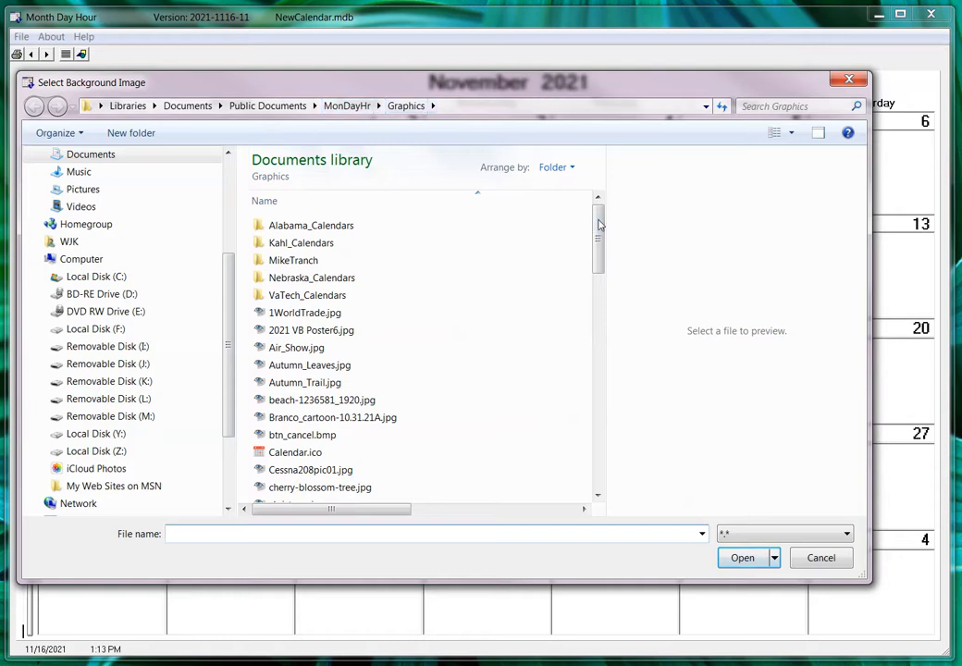
Step: Set pumpkin.jpg as the calendar's background image and close Settings
{"action": "left_click_drag", "start_coordinate": [599, 225], "coordinate": [623, 312]}
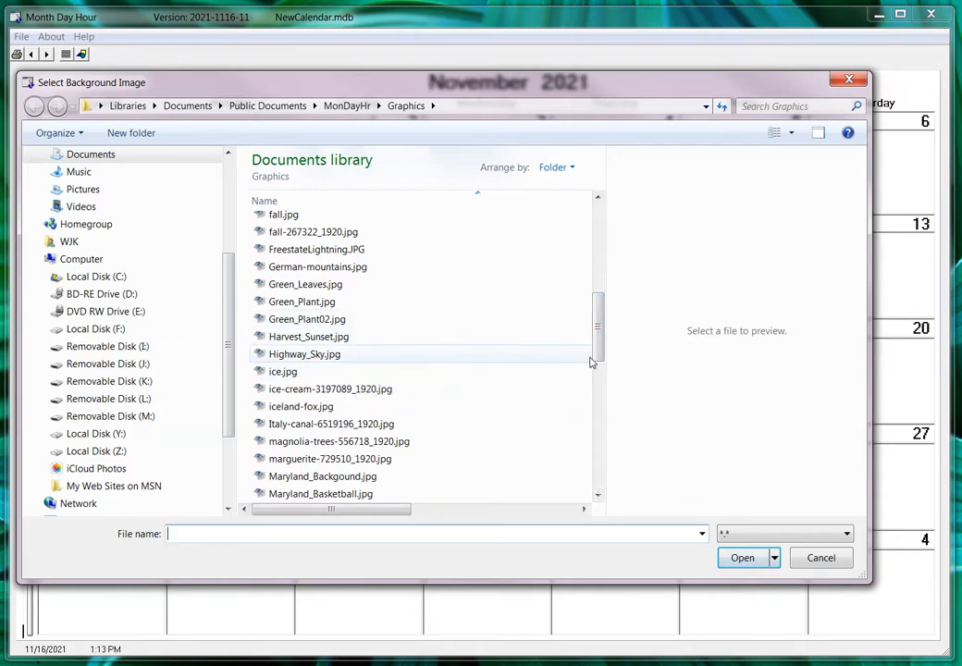
{"action": "mouse_move", "coordinate": [596, 340]}
{"action": "left_mouse_down"}
{"action": "mouse_move", "coordinate": [580, 298]}
{"action": "mouse_move", "coordinate": [589, 325]}
{"action": "left_mouse_up"}
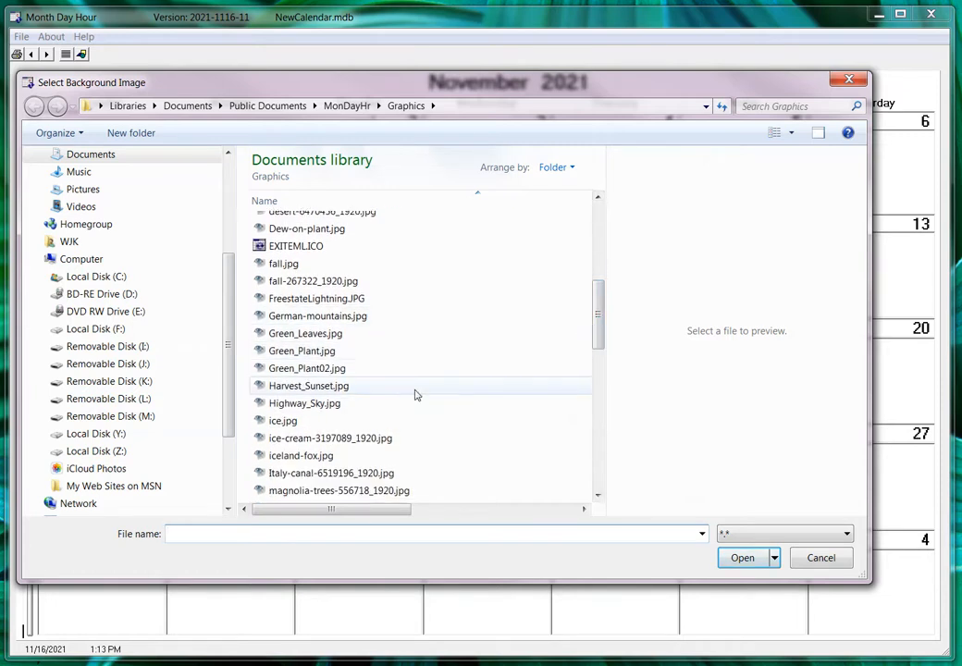
{"action": "left_click_drag", "start_coordinate": [595, 326], "coordinate": [606, 421]}
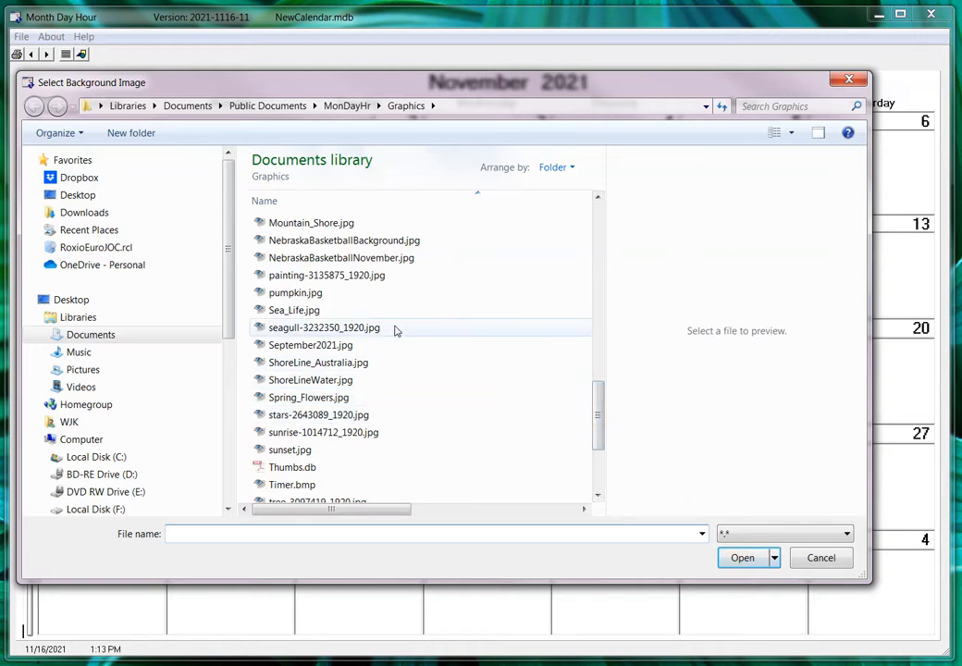
{"action": "left_click", "coordinate": [283, 294]}
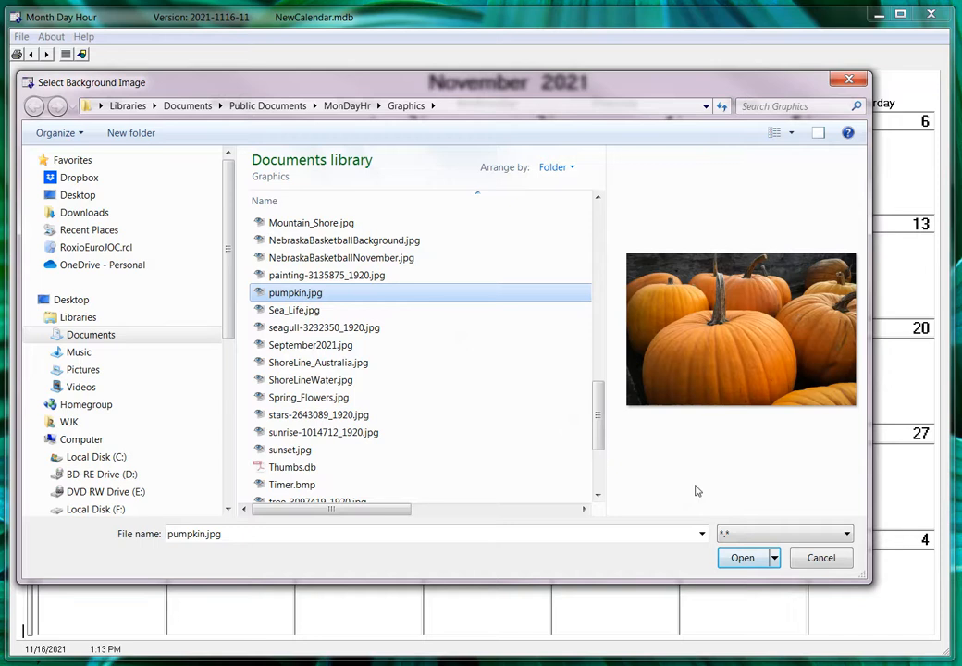
{"action": "left_click", "coordinate": [737, 558]}
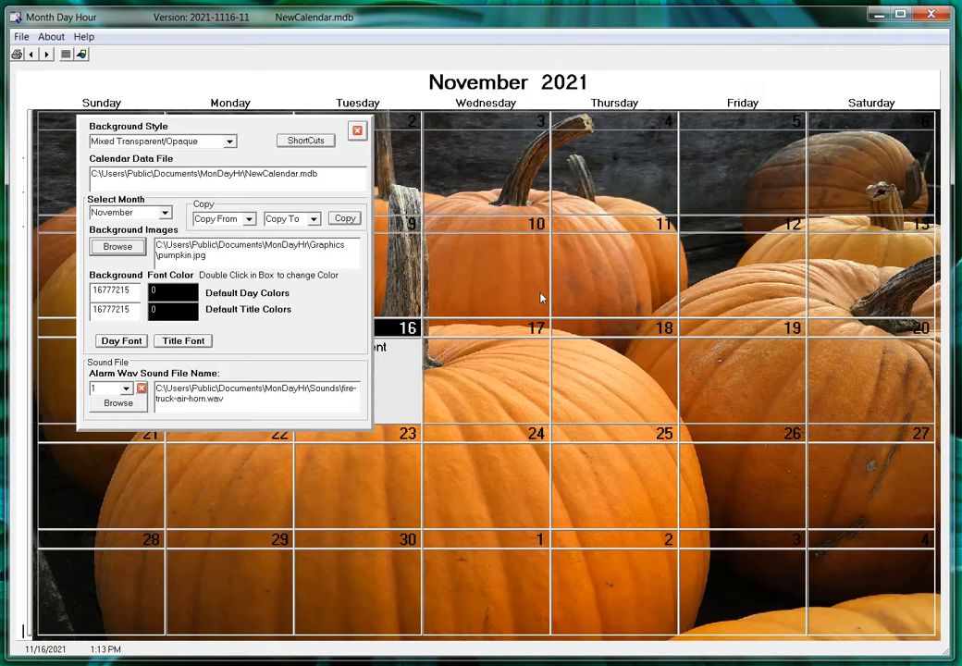
{"action": "left_click", "coordinate": [358, 132]}
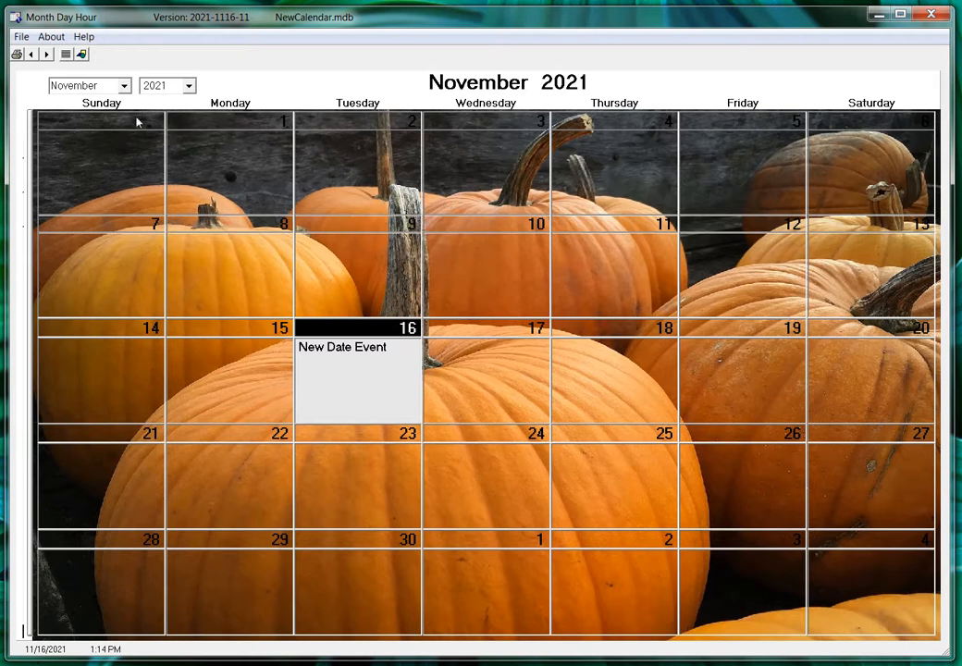
Step: Import the holiday records from Text_Export/US_Holidays.TXT into the calendar
{"action": "left_click", "coordinate": [19, 37]}
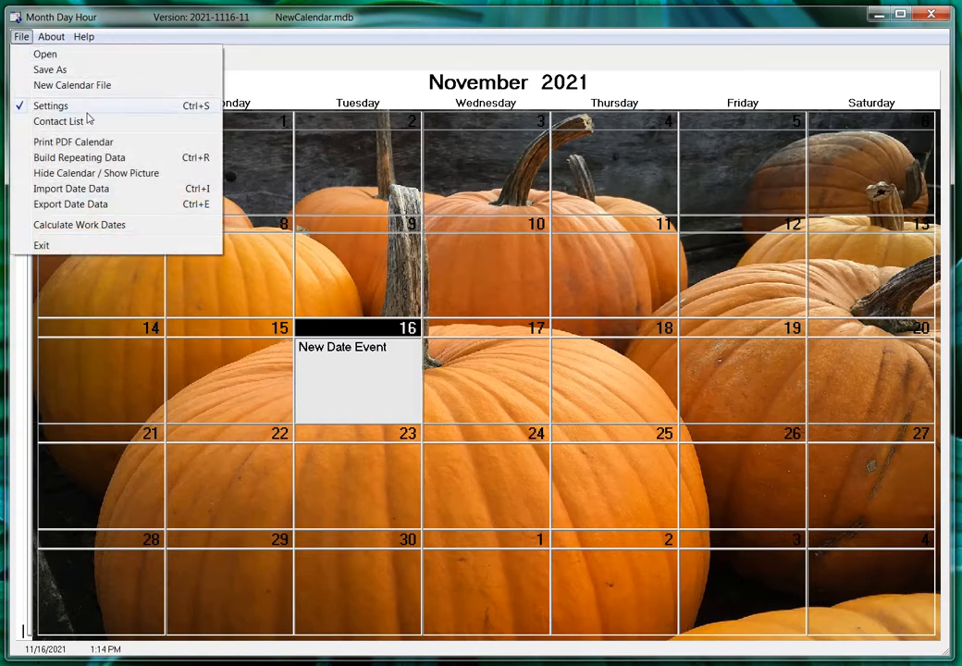
{"action": "left_click", "coordinate": [75, 189]}
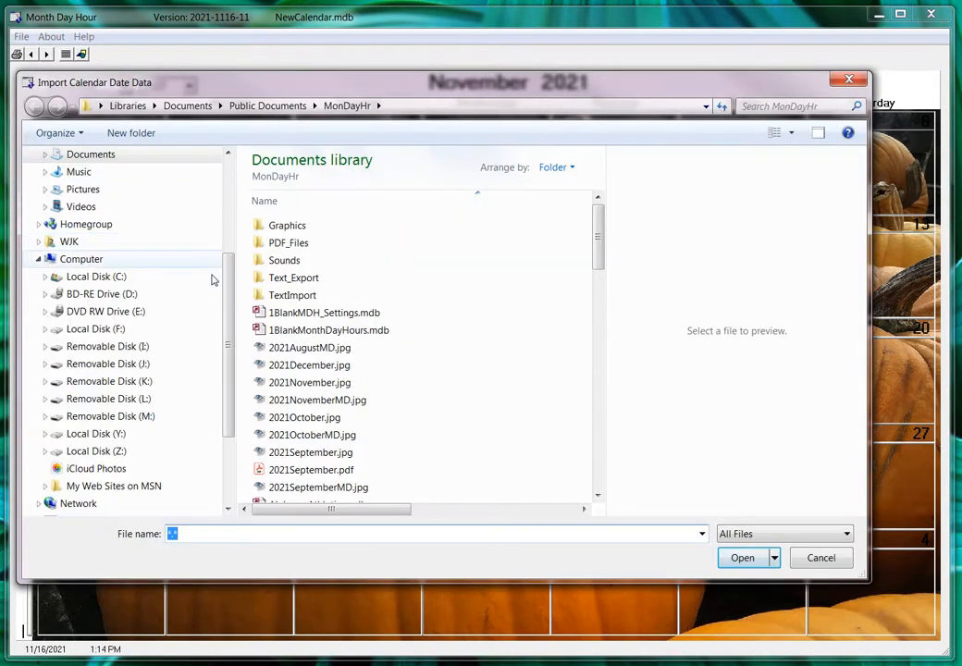
{"action": "type", "text": "h"}
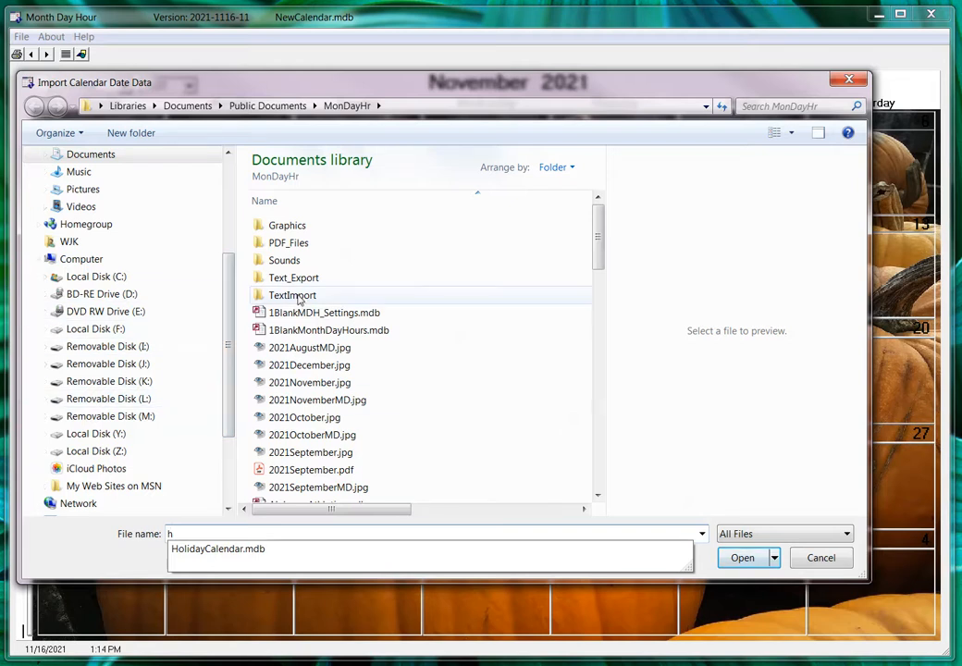
{"action": "double_click", "coordinate": [298, 279]}
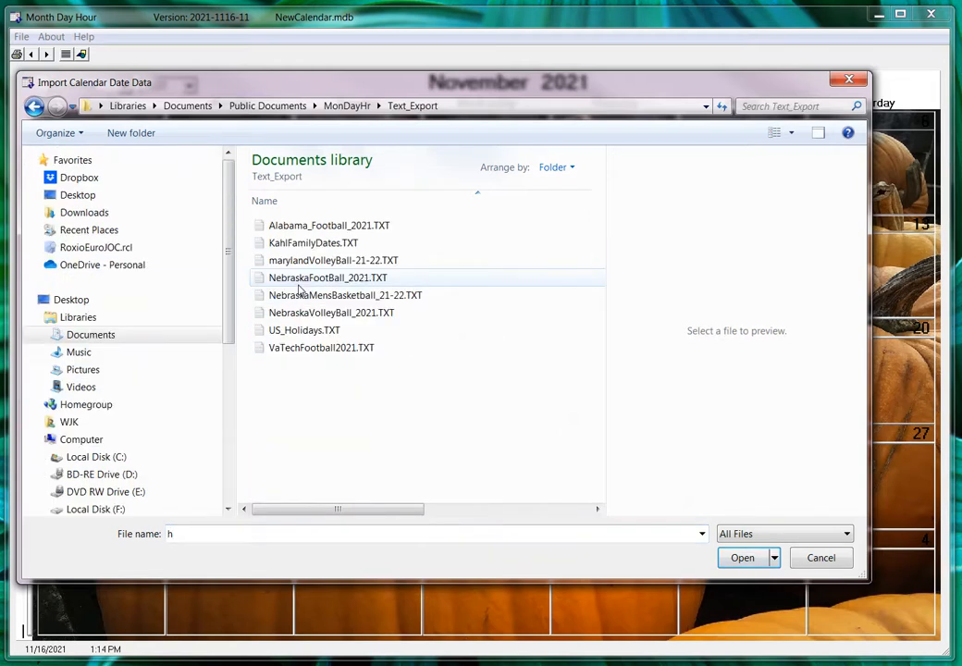
{"action": "left_click", "coordinate": [319, 333]}
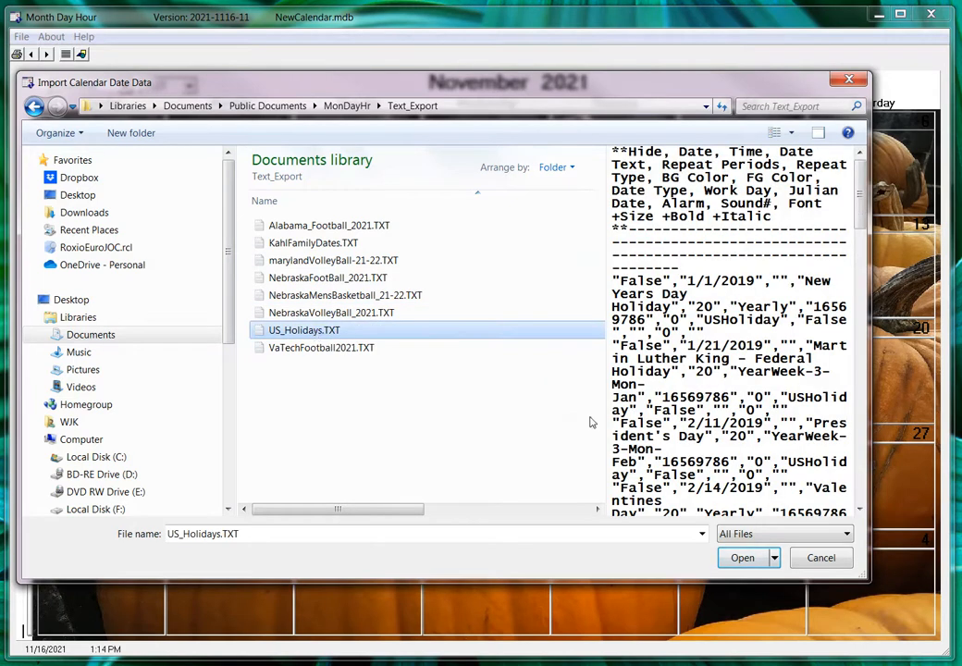
{"action": "left_click", "coordinate": [742, 558]}
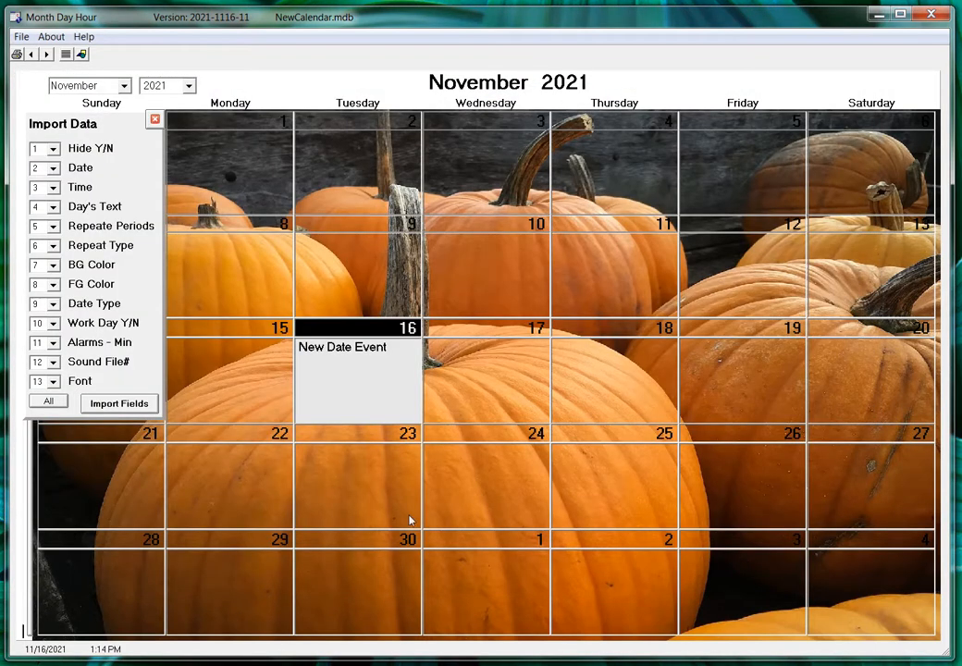
{"action": "left_click", "coordinate": [121, 407]}
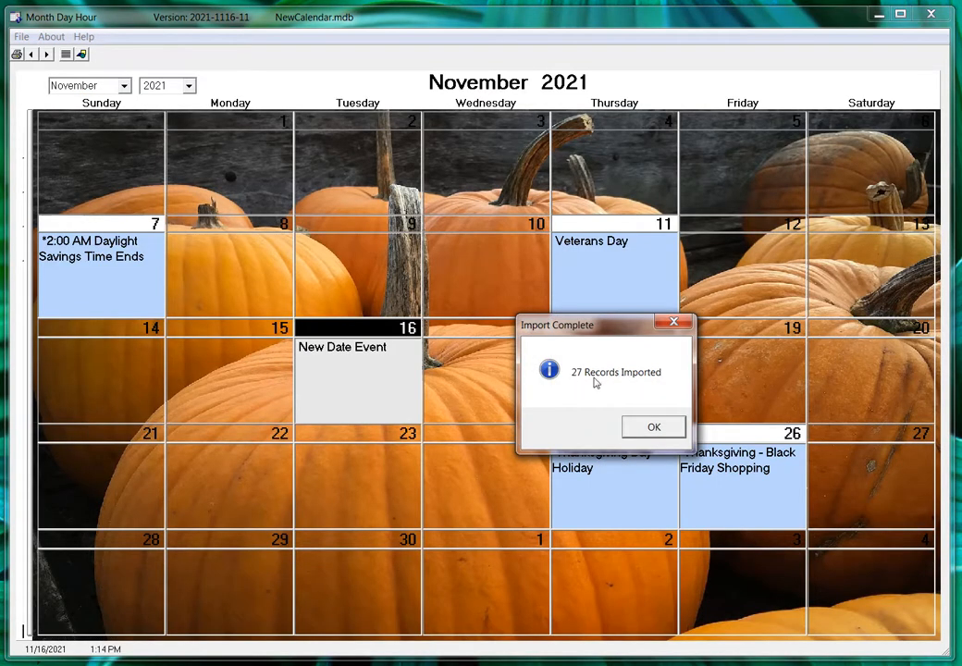
{"action": "left_click", "coordinate": [652, 428]}
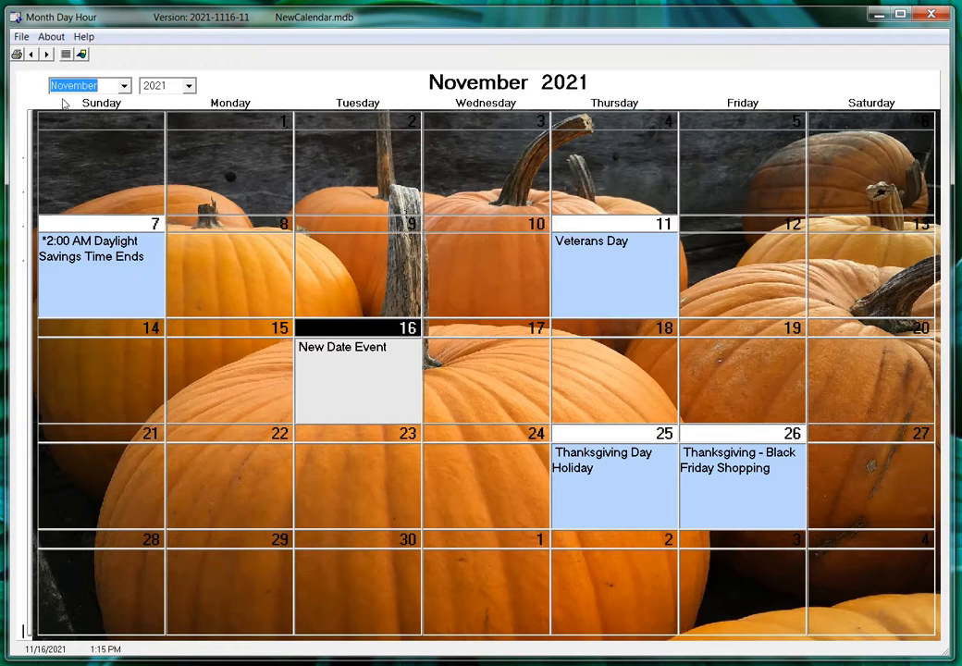
Step: Add a row dated 11/21/2021 whose text is a person's birthday, ending '- 1993'
{"action": "left_click", "coordinate": [65, 55]}
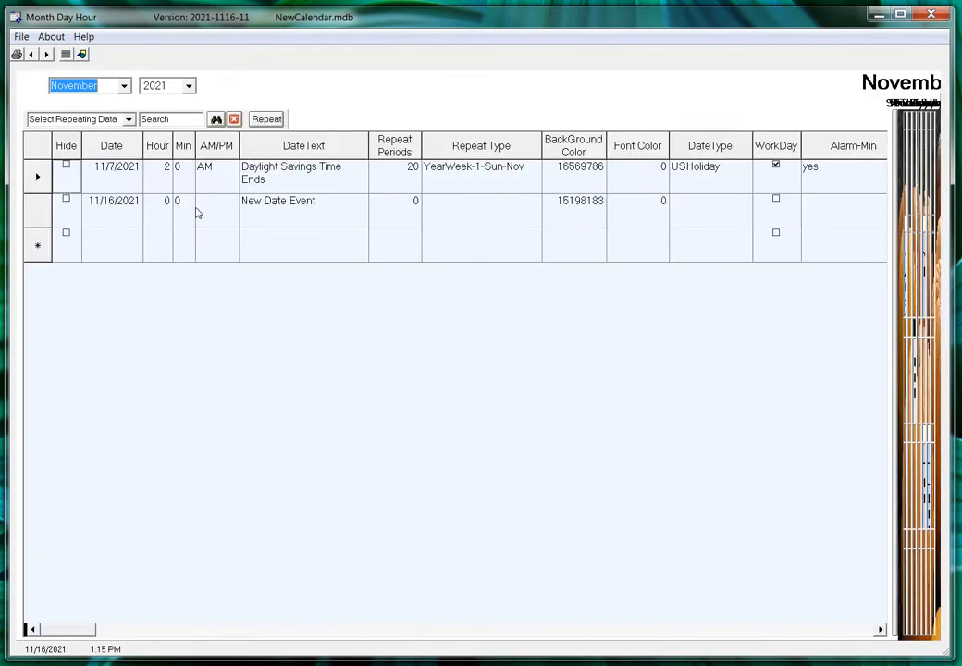
{"action": "left_click", "coordinate": [117, 252]}
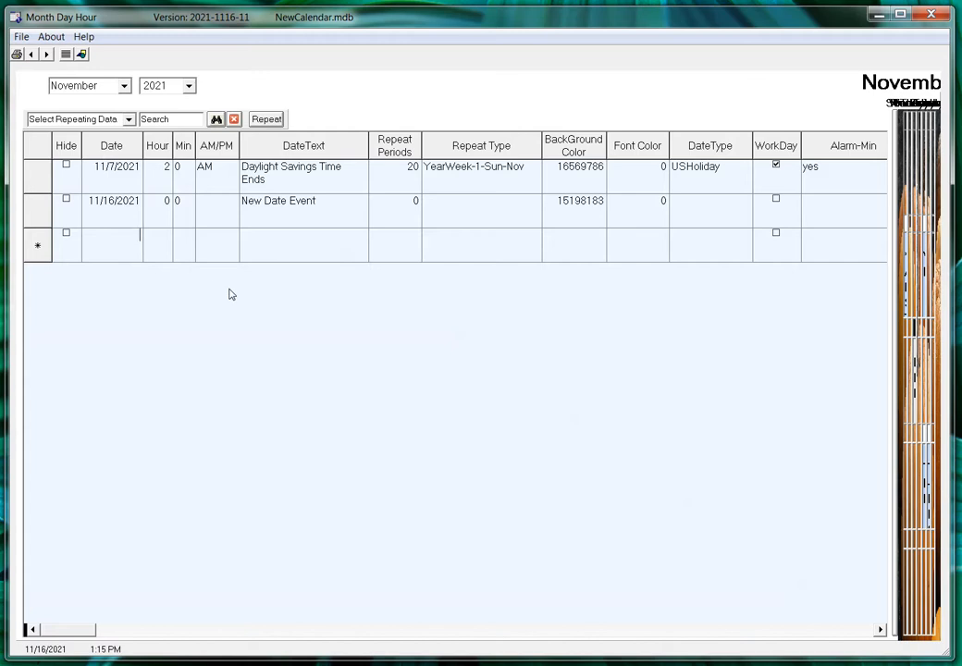
{"action": "type", "text": "11/21/"}
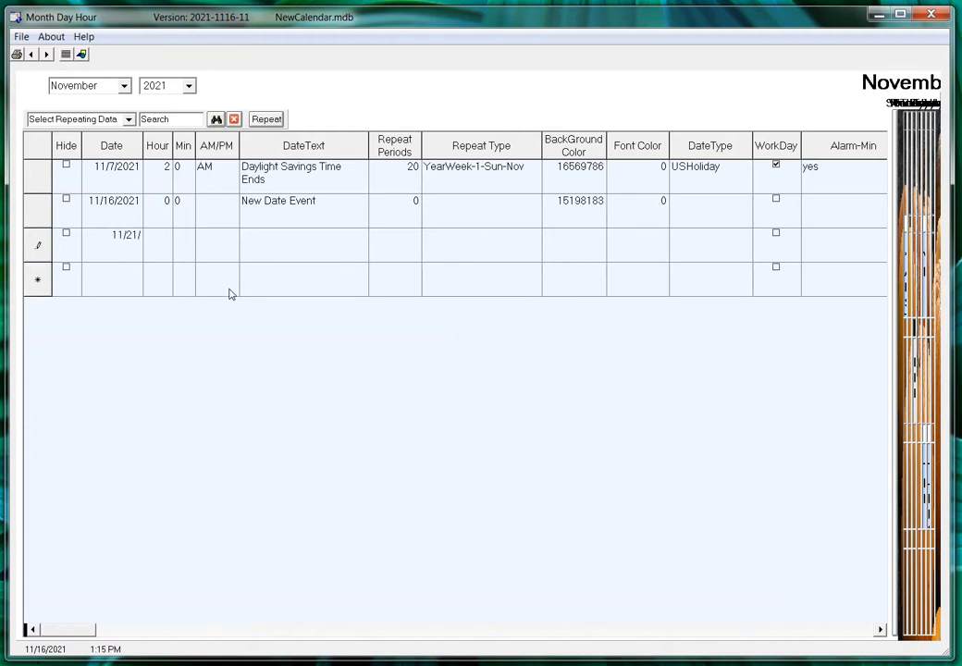
{"action": "type", "text": "2021"}
{"action": "key", "text": "Return"}
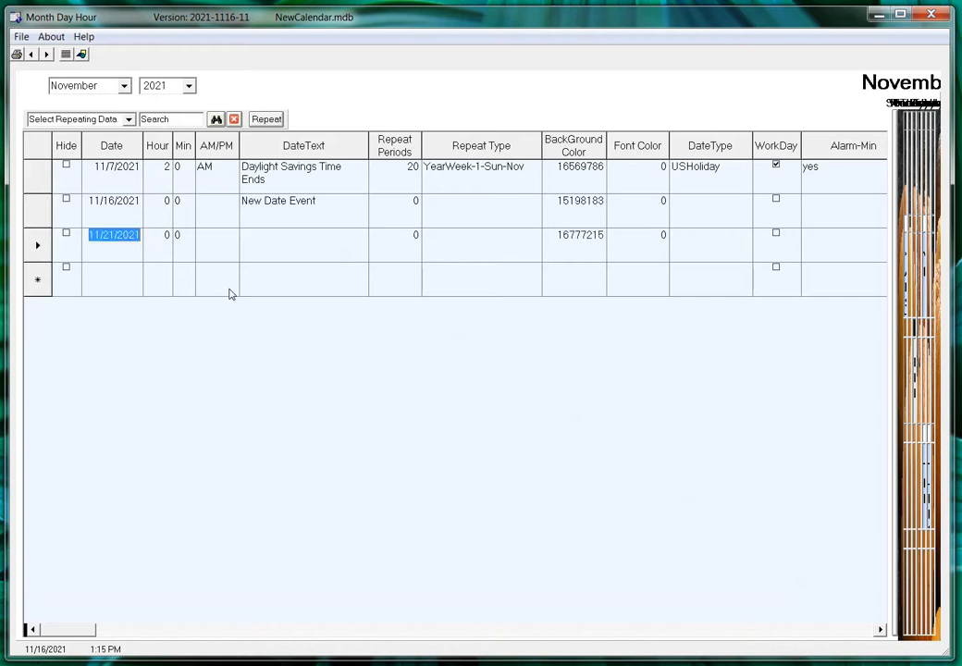
{"action": "left_click", "coordinate": [258, 252]}
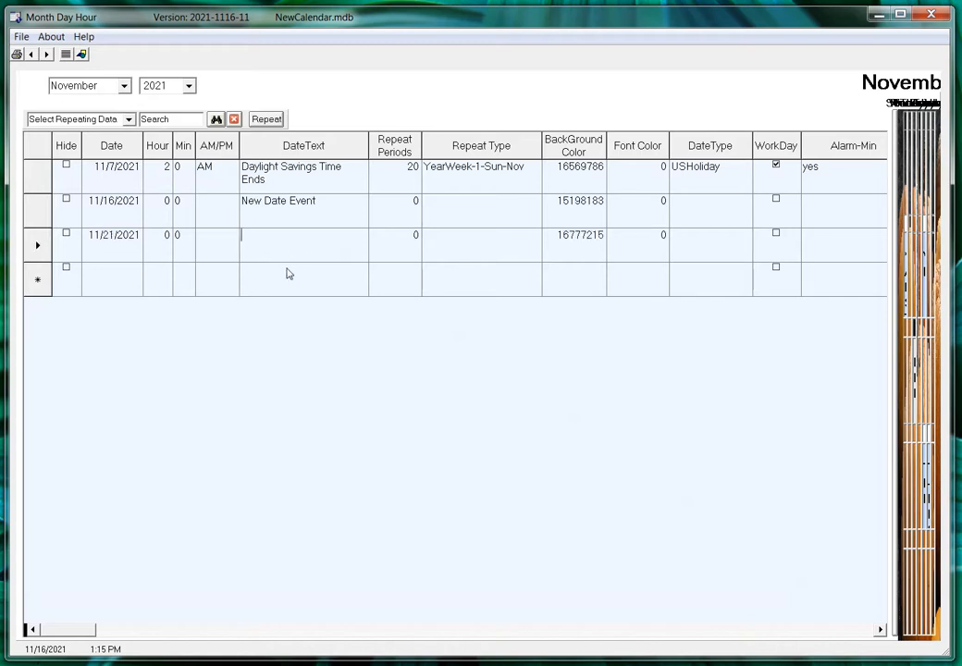
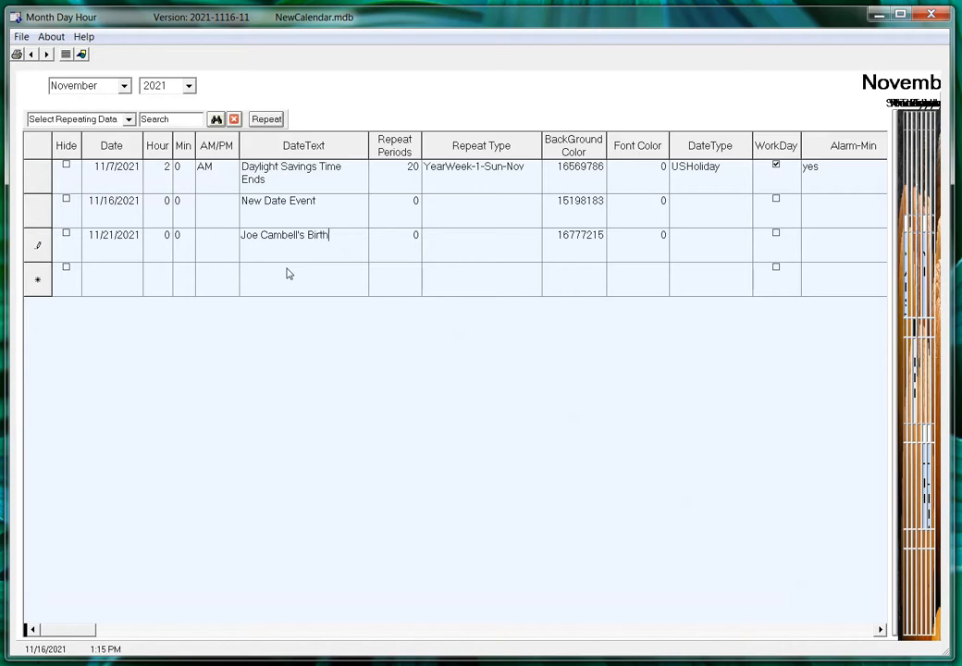
{"action": "type", "text": "day -"}
{"action": "type", "text": "1993"}
{"action": "key", "text": "shift+Return"}
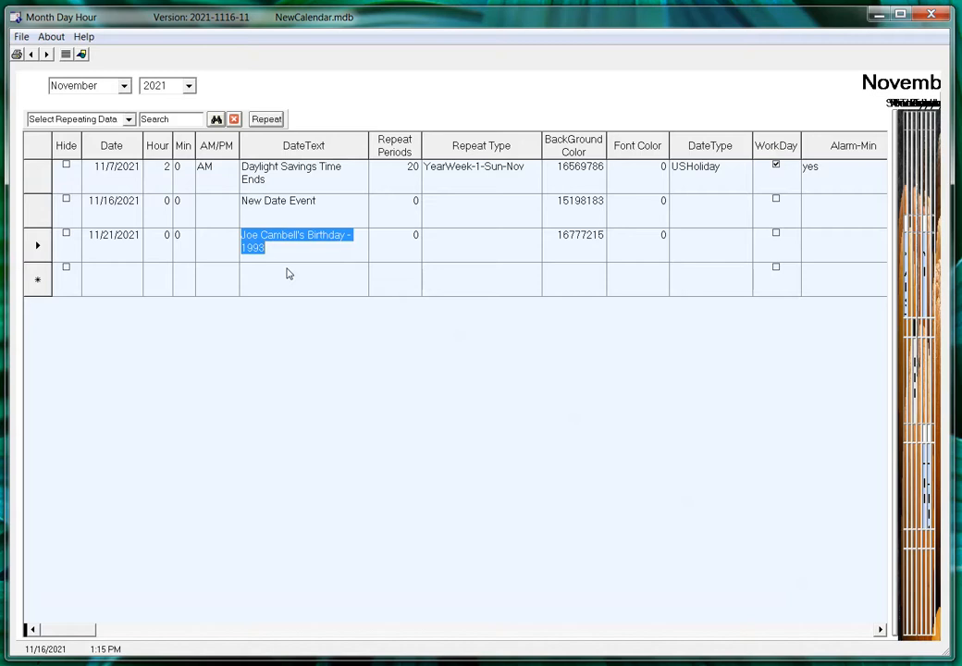
Step: Make the birthday repeat Yearly for 20 periods
{"action": "left_click", "coordinate": [413, 251]}
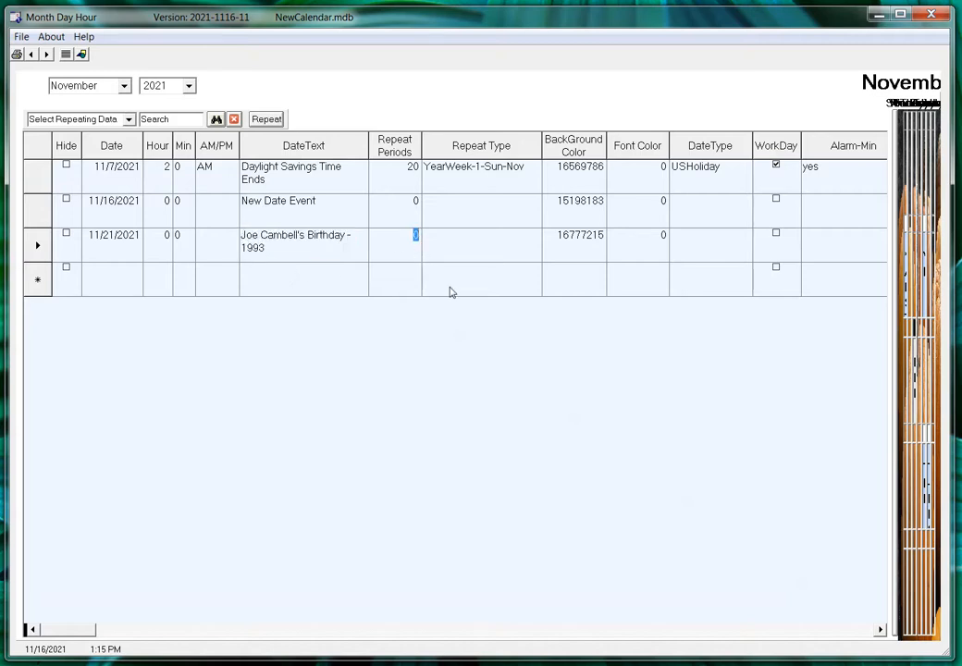
{"action": "type", "text": "20"}
{"action": "key", "text": "shift+Return"}
{"action": "left_click", "coordinate": [531, 244]}
{"action": "left_click", "coordinate": [534, 237]}
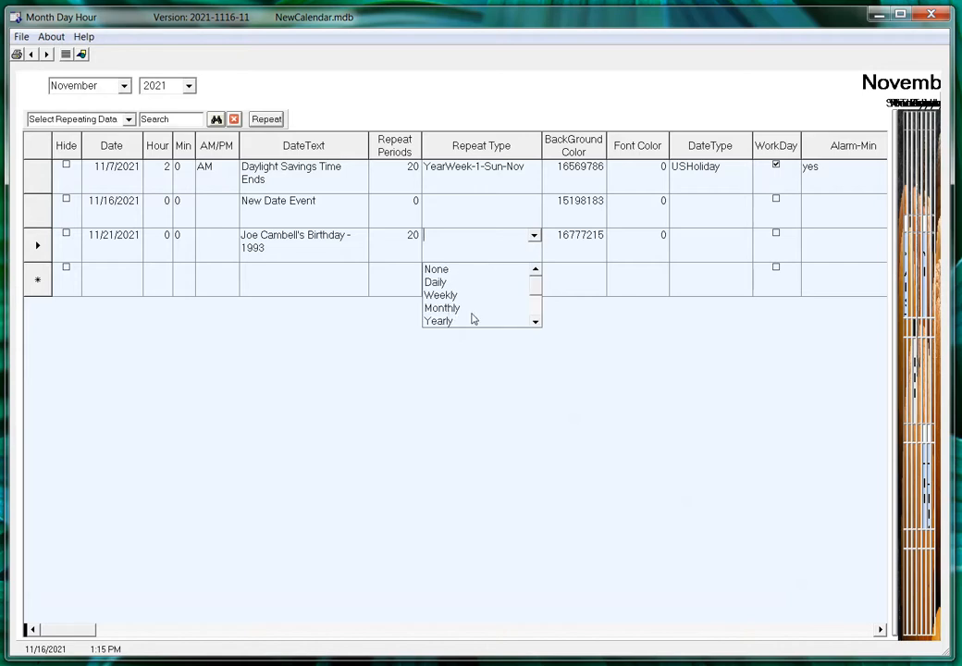
{"action": "left_click", "coordinate": [441, 320]}
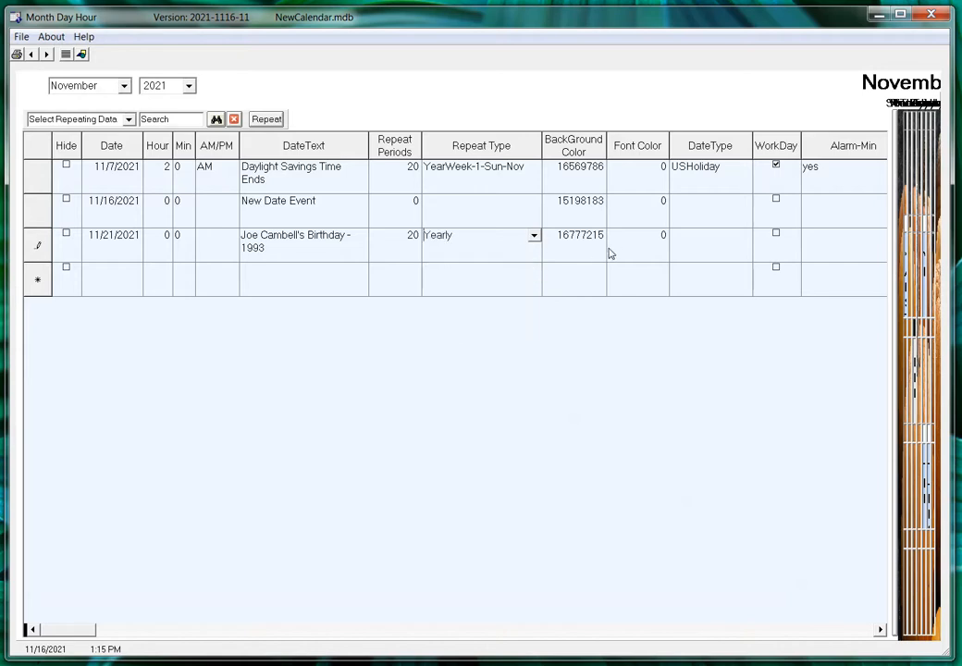
{"action": "left_click", "coordinate": [642, 245]}
Step: Set its date type to FamilyBDay, tick WorkDay, and return to the calendar view
{"action": "left_click", "coordinate": [718, 244]}
{"action": "type", "text": "FamilyBDay"}
{"action": "key", "text": "Return"}
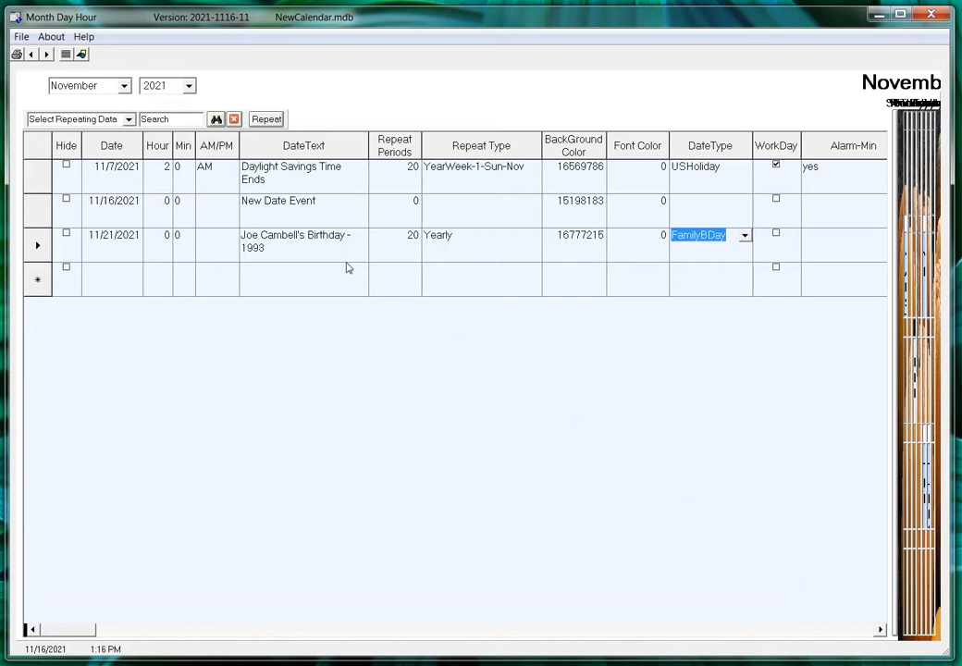
{"action": "left_click", "coordinate": [777, 235]}
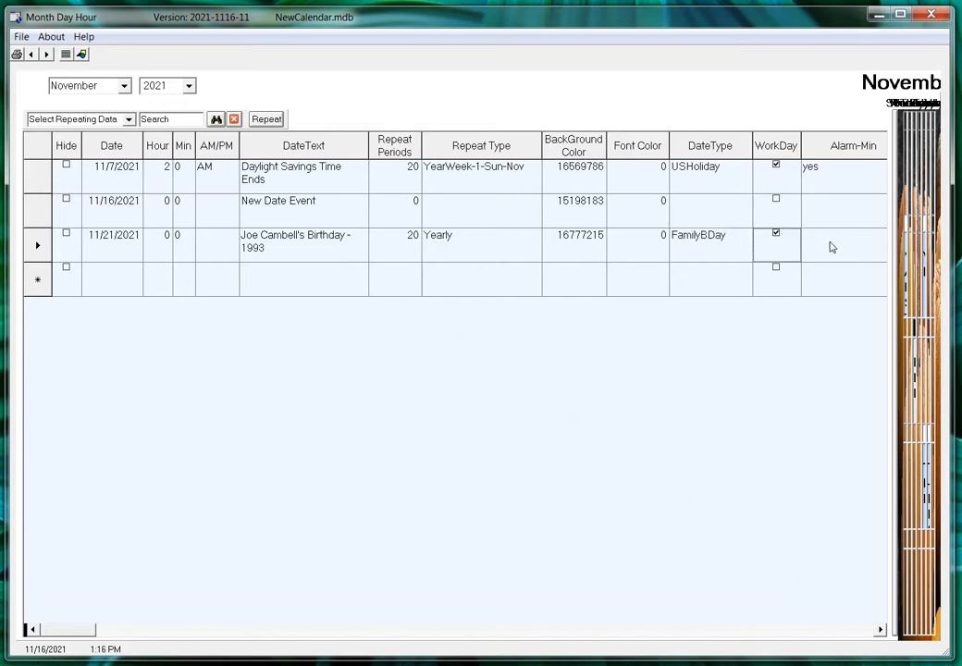
{"action": "left_click", "coordinate": [82, 54]}
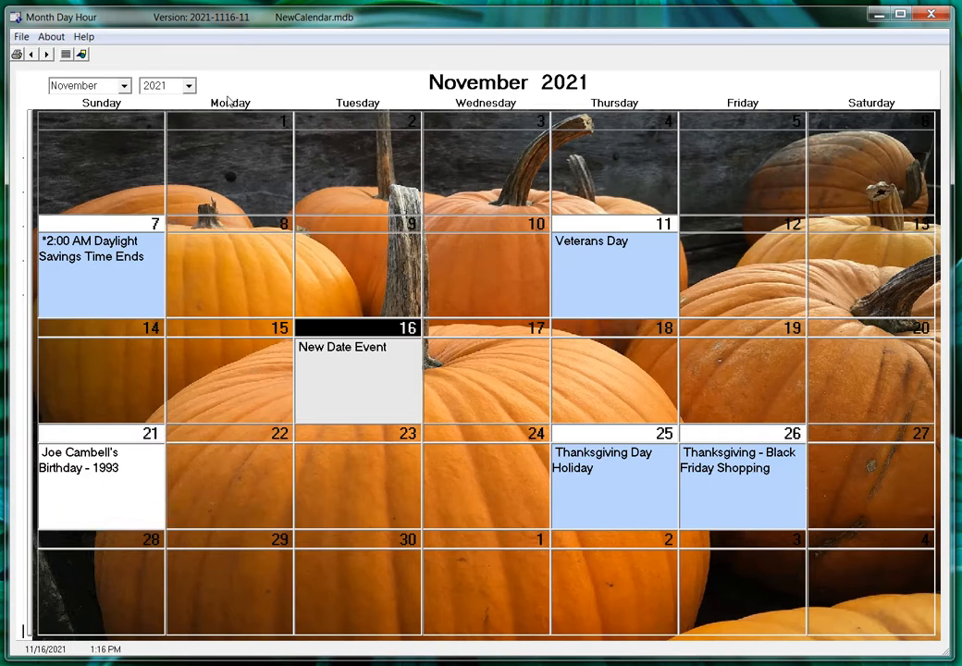
Step: Show November 2025 to confirm the birthday repeats on the 21st, then open its event records table
{"action": "left_click", "coordinate": [189, 85]}
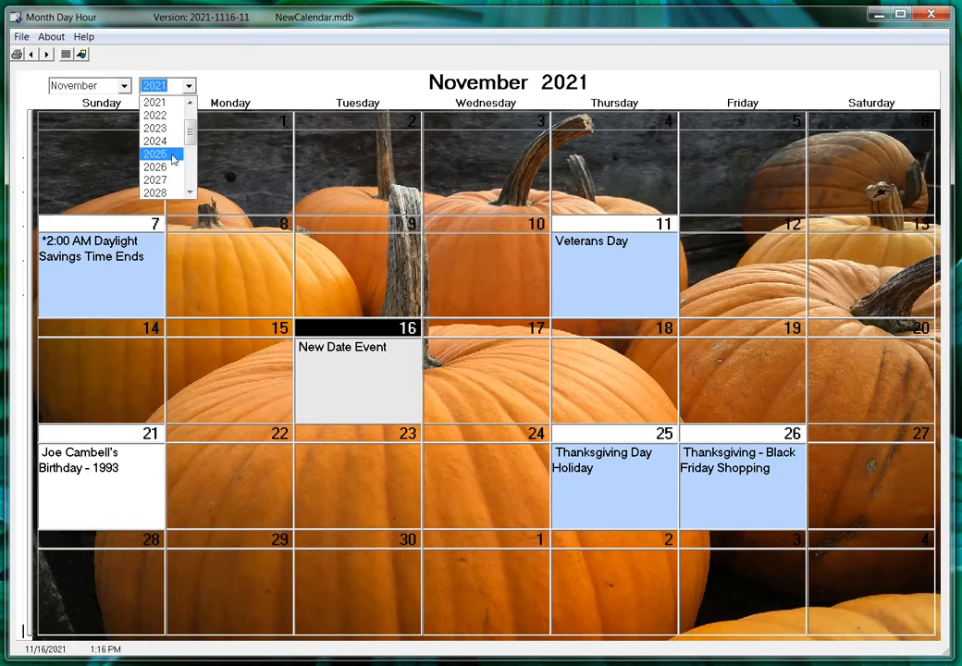
{"action": "left_click", "coordinate": [172, 156]}
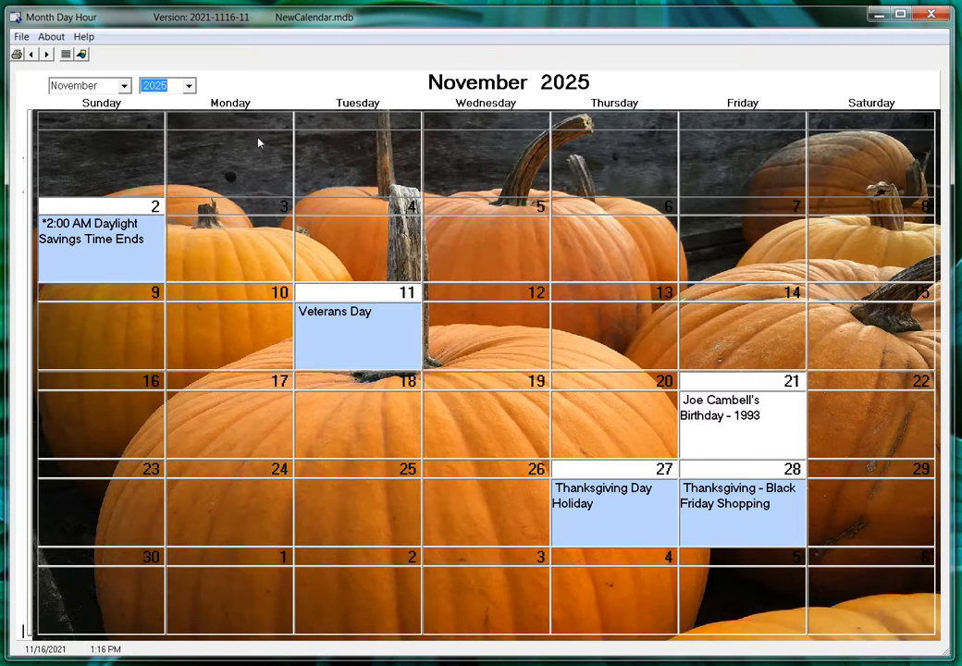
{"action": "left_click", "coordinate": [66, 54]}
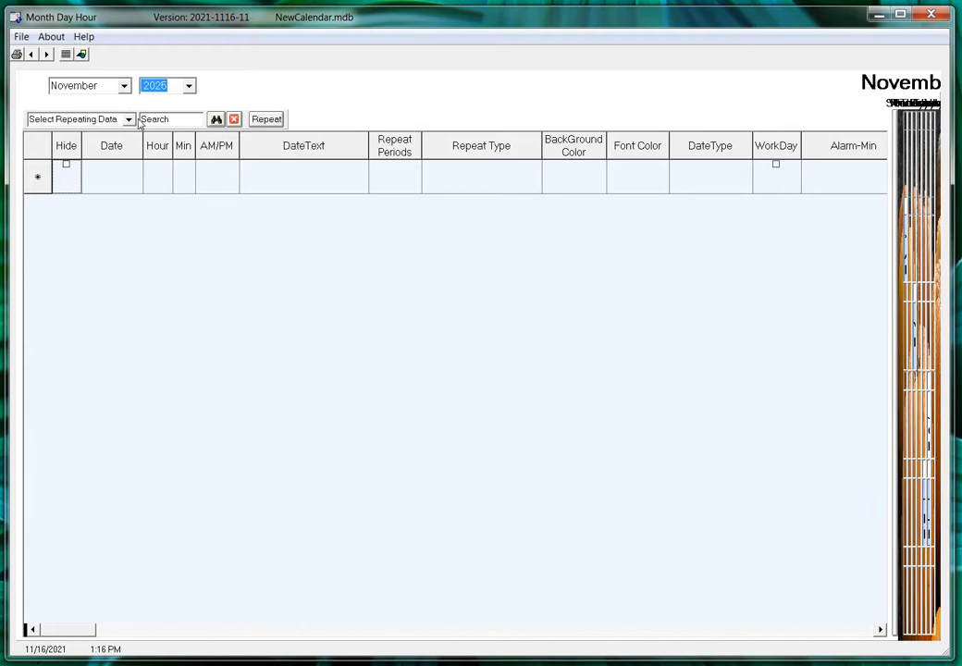
Step: Return the calendar to 2021 and set the repeating-data filter to All
{"action": "left_click", "coordinate": [191, 87]}
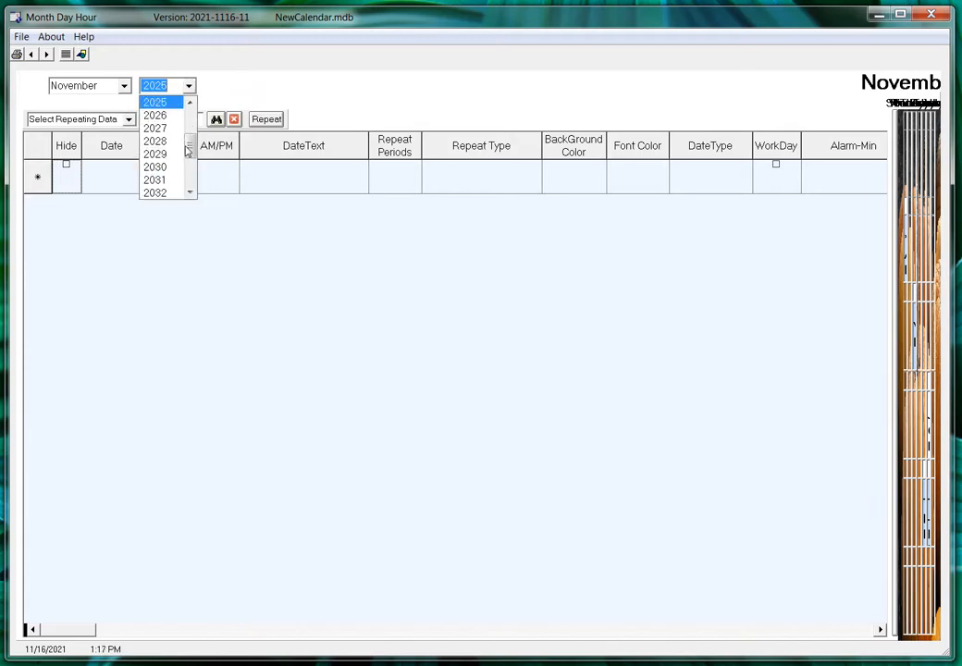
{"action": "left_click_drag", "start_coordinate": [186, 150], "coordinate": [188, 124]}
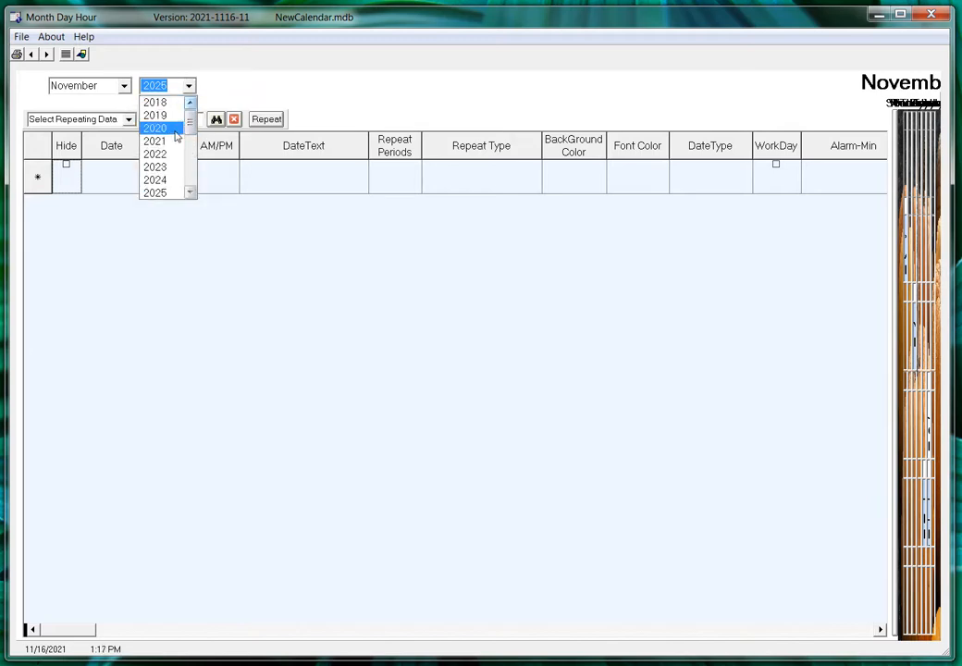
{"action": "left_click", "coordinate": [171, 141]}
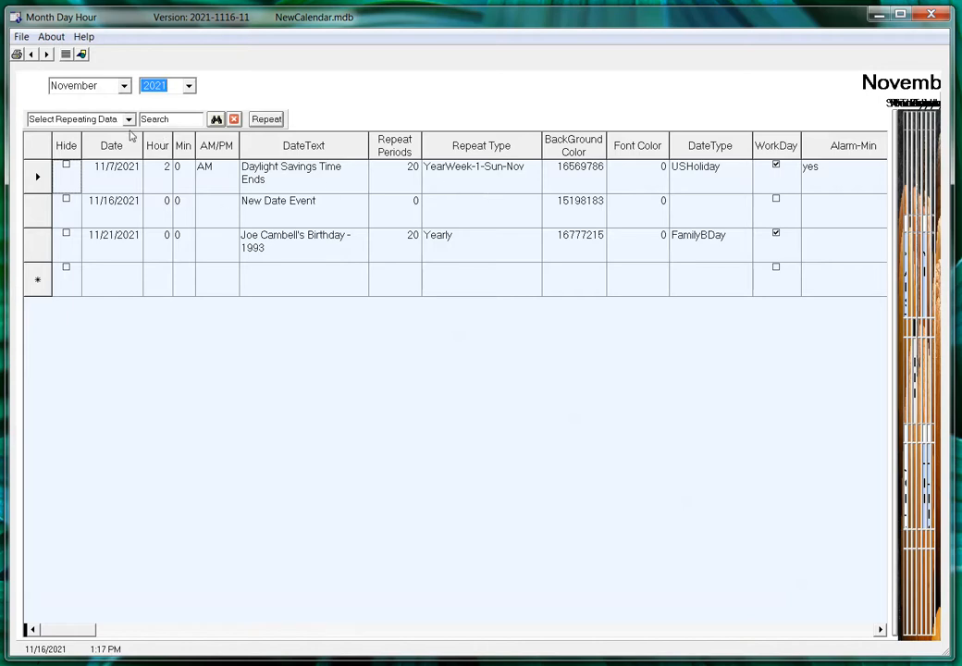
{"action": "left_click", "coordinate": [129, 120]}
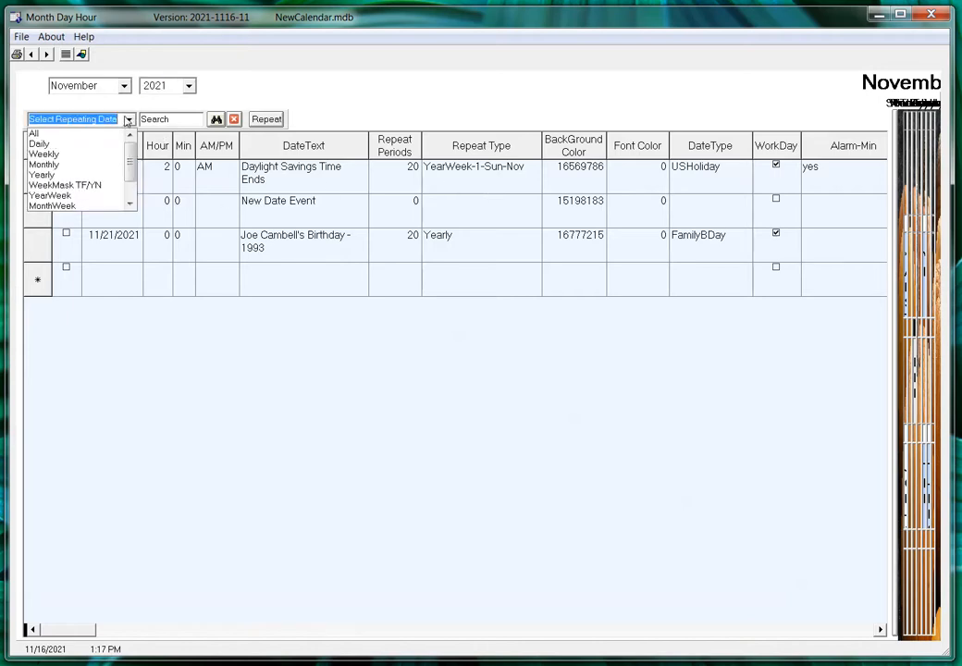
{"action": "left_click", "coordinate": [42, 133]}
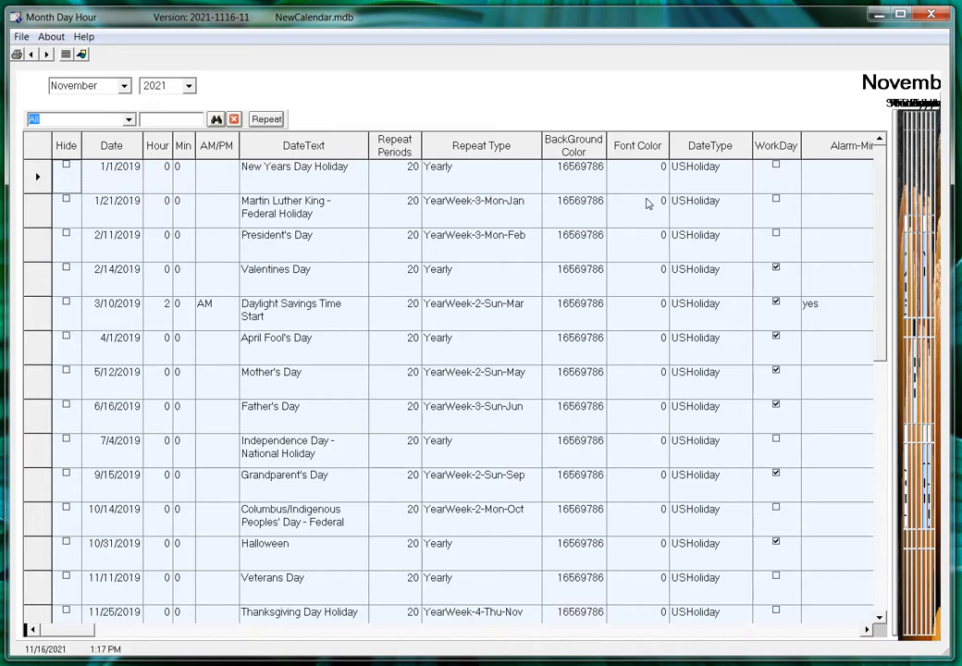
Step: Step through the holiday records' fields, from New Years Day through Martin Luther King, Mother's Day and April Fool's Day
{"action": "left_click", "coordinate": [688, 187]}
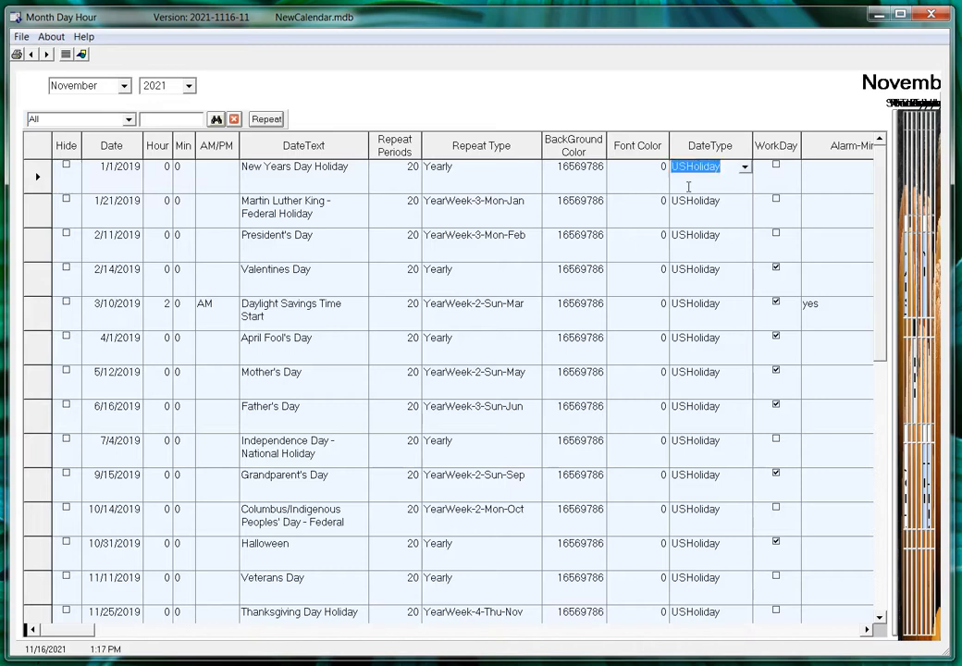
{"action": "key", "text": "Tab"}
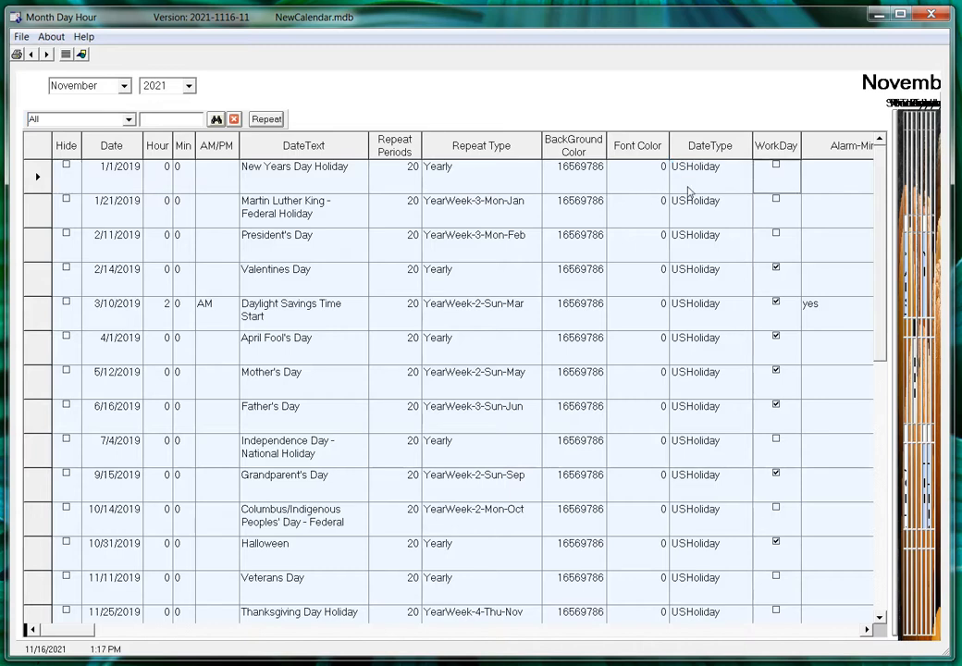
{"action": "key", "text": "Down"}
{"action": "key", "text": "shift+Tab"}
{"action": "key", "text": "shift+Tab"}
{"action": "key", "text": "shift+Tab"}
{"action": "key", "text": "shift+Tab"}
{"action": "key", "text": "shift+Tab"}
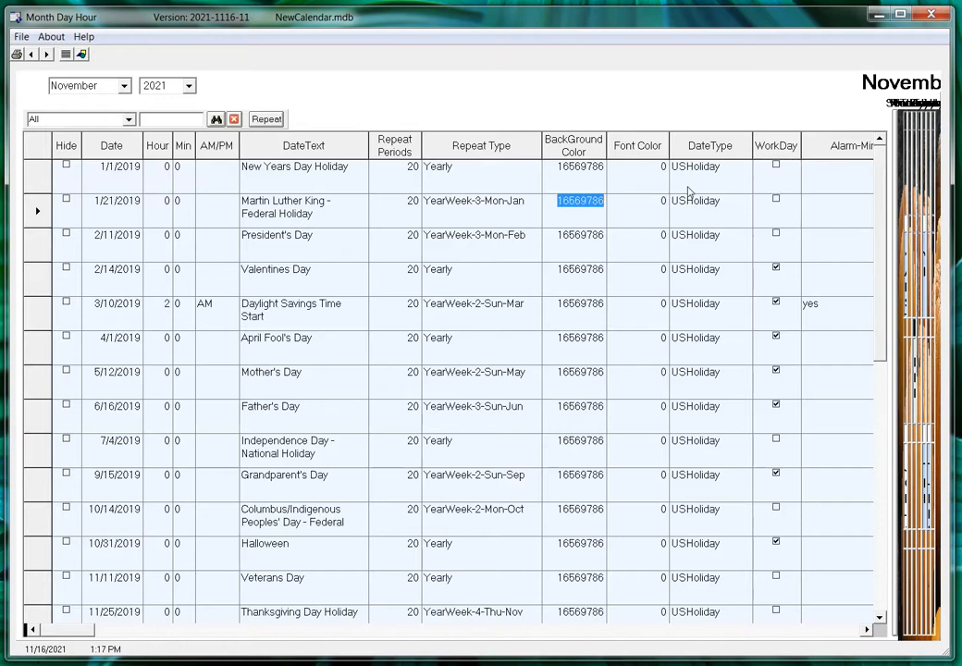
{"action": "key", "text": "shift+Tab"}
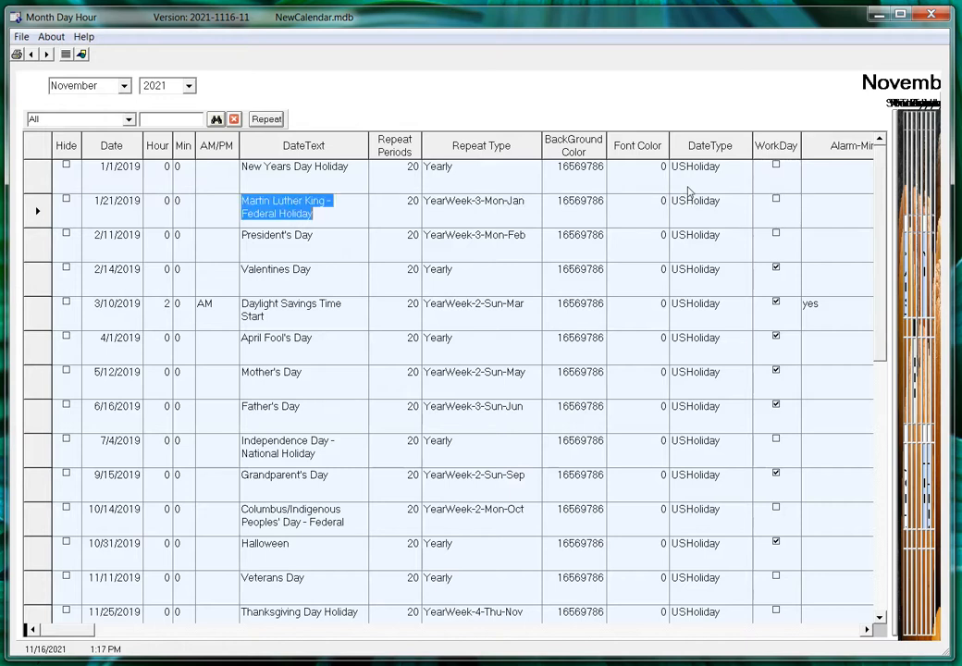
{"action": "key", "text": "shift+Tab"}
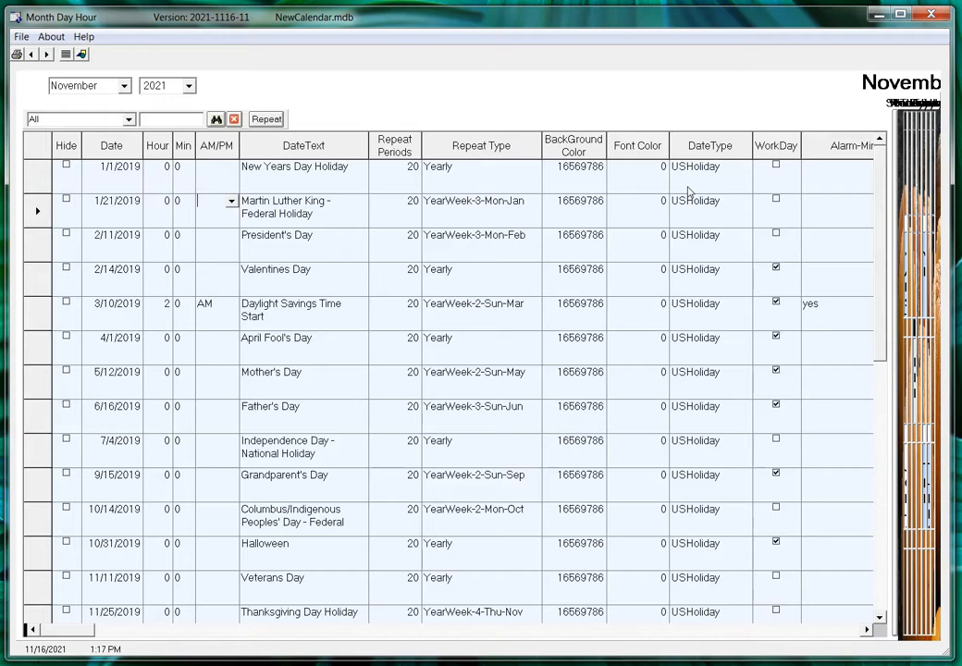
{"action": "key", "text": "Down"}
{"action": "key", "text": "Down"}
{"action": "key", "text": "Down"}
{"action": "key", "text": "Down"}
{"action": "key", "text": "Down"}
{"action": "key", "text": "Down"}
{"action": "key", "text": "Down"}
{"action": "key", "text": "Up"}
{"action": "key", "text": "Up"}
{"action": "key", "text": "Up"}
{"action": "key", "text": "Tab"}
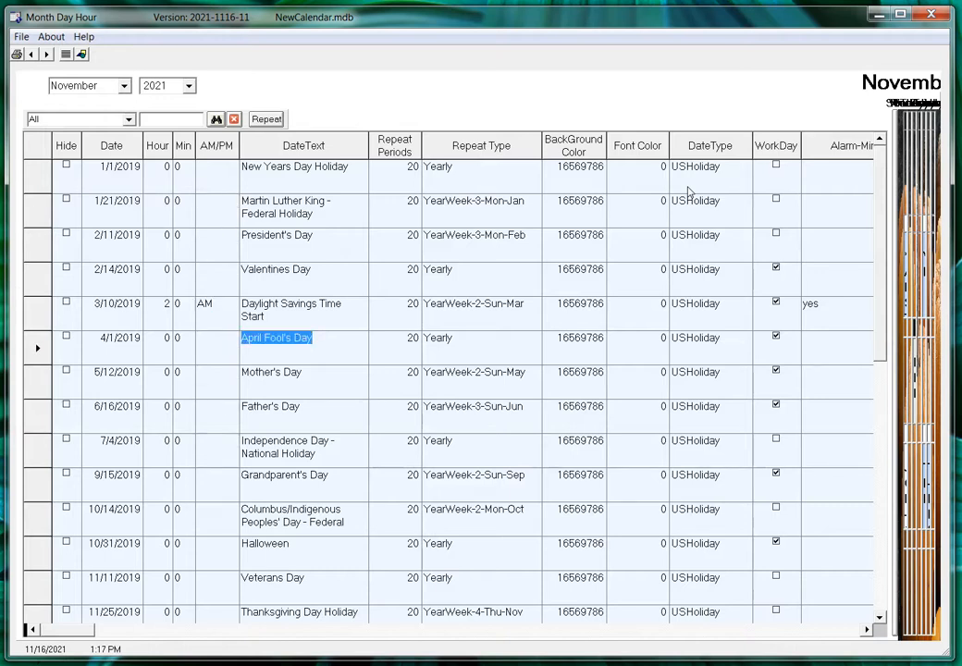